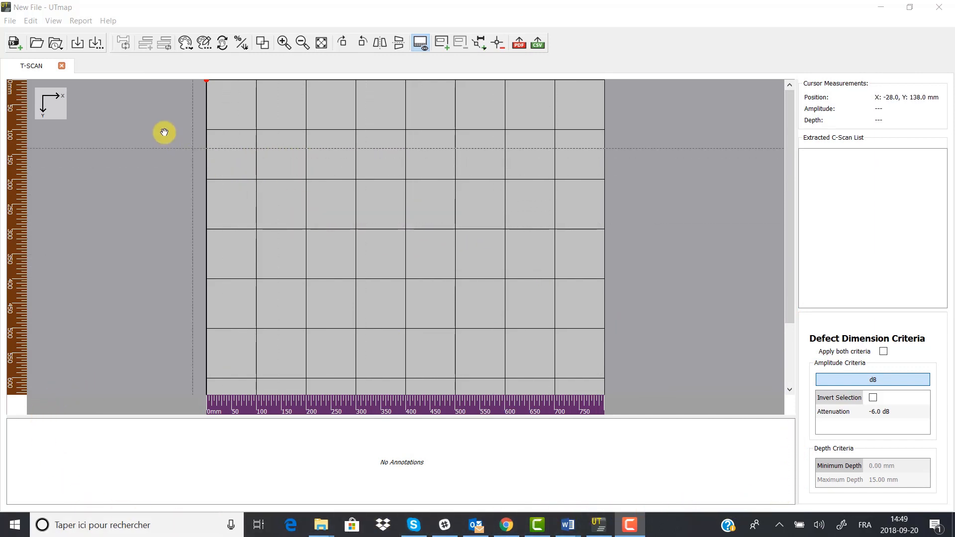
- Open the four scan data files WP2_P1 through WP2_P4 together from the NOWYOUSEEIT folder
left_click(38, 44)
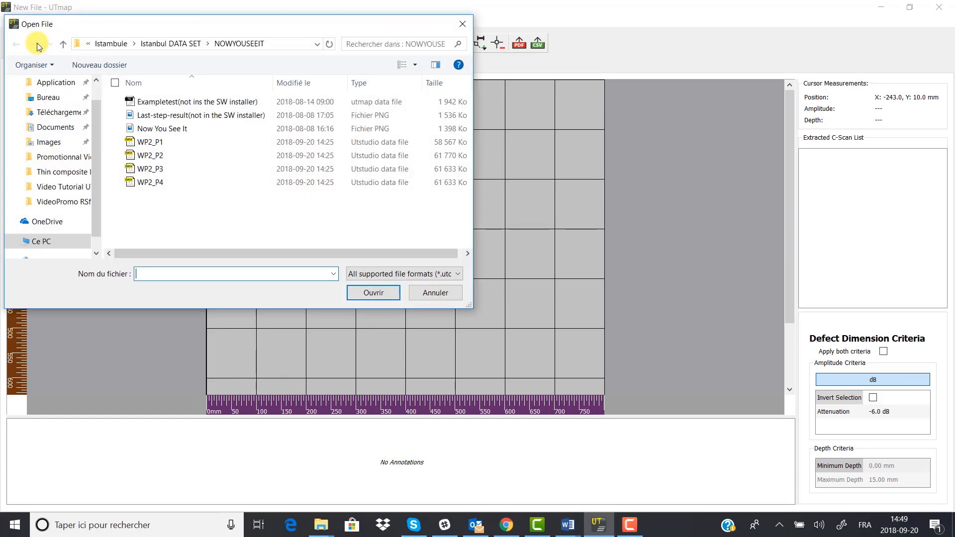
left_click(125, 142)
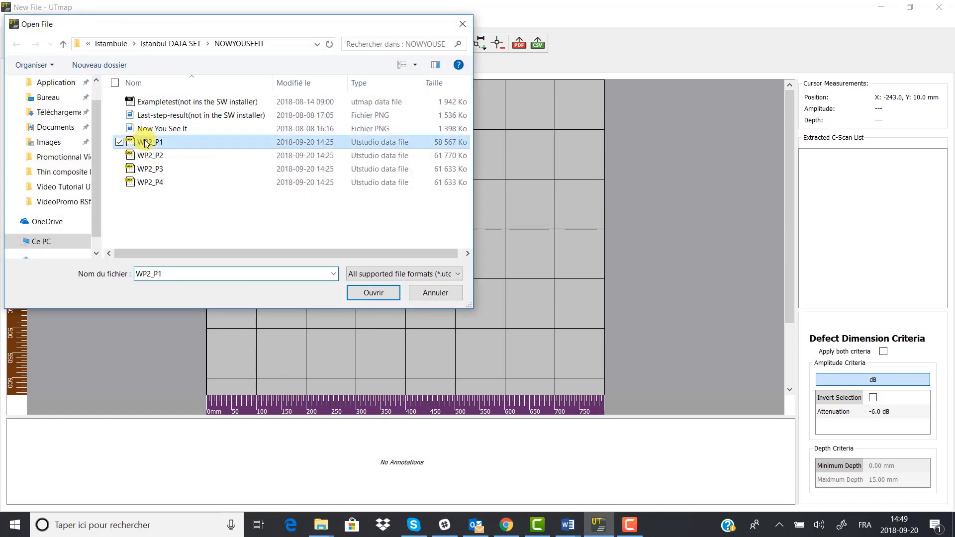
left_click(153, 182, "shift")
left_click(373, 292)
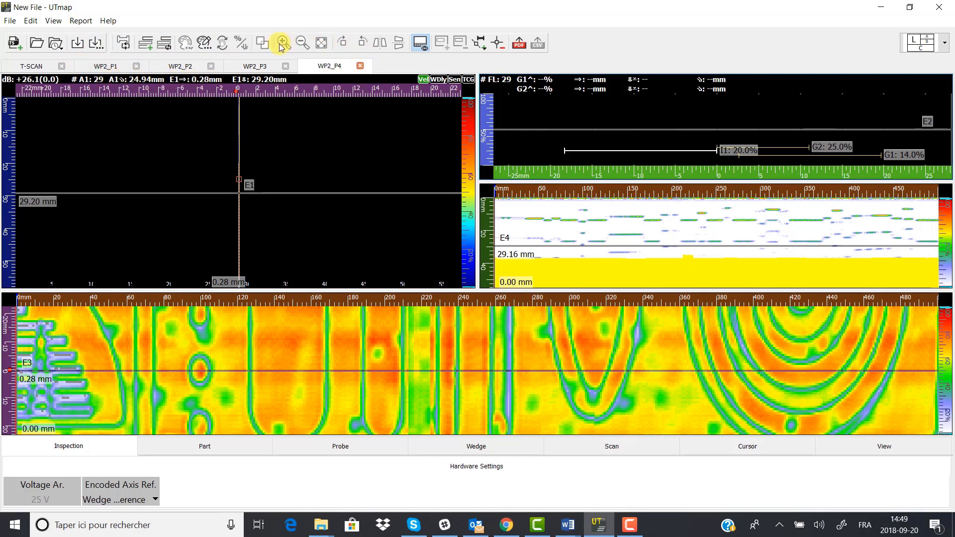
- In WP2_P1, place gate G1 at the 59% level and set the software gain to 3 dB
left_click(100, 68)
left_click_drag(760, 105, 772, 123)
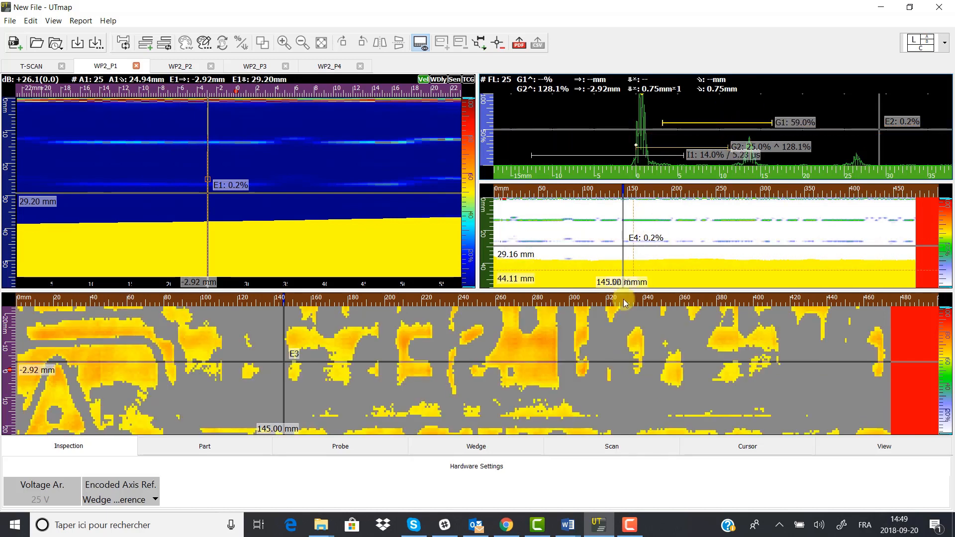
left_click(606, 447)
left_click(205, 500)
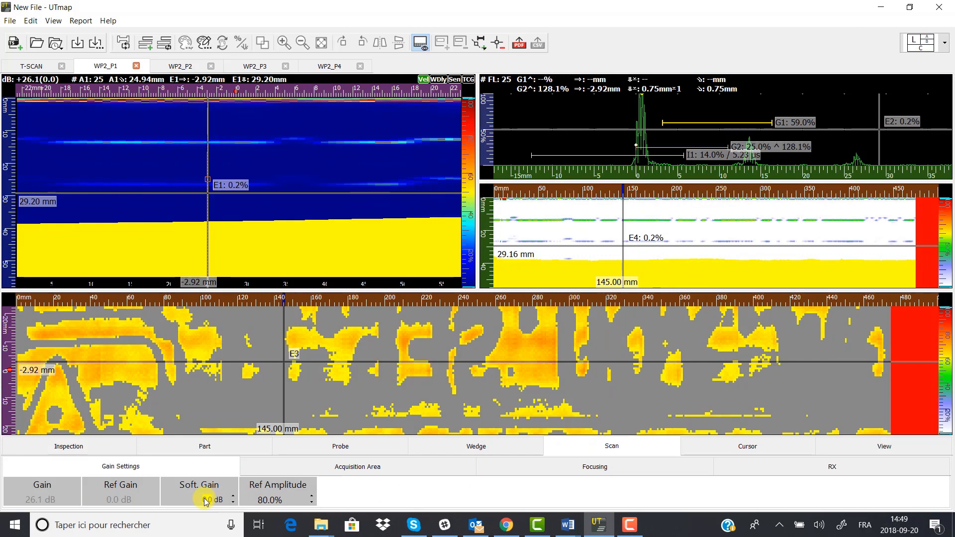
type("3")
key("Return")
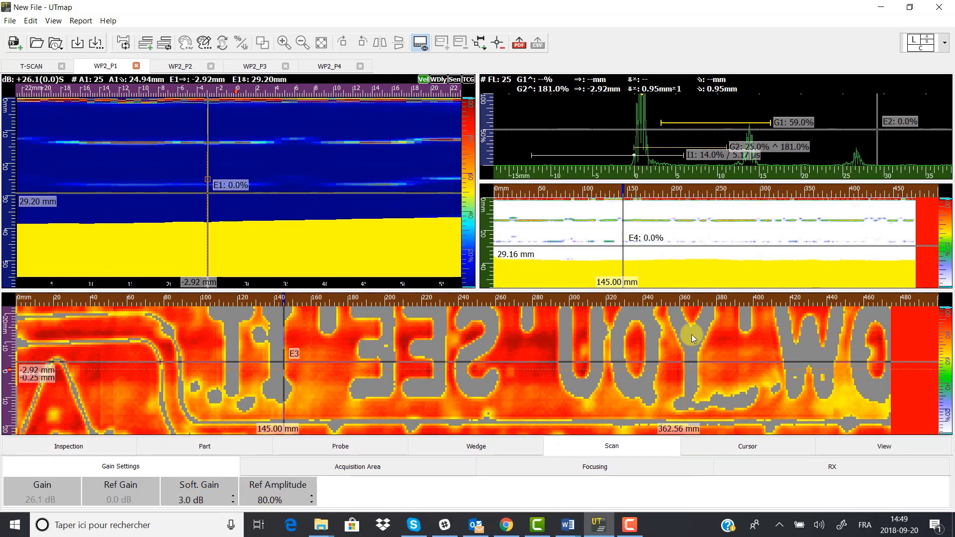
- Lower WP2_P1's gate G1 to 12% and extract its C-scan into the T-SCAN map
left_click_drag(726, 122, 730, 156)
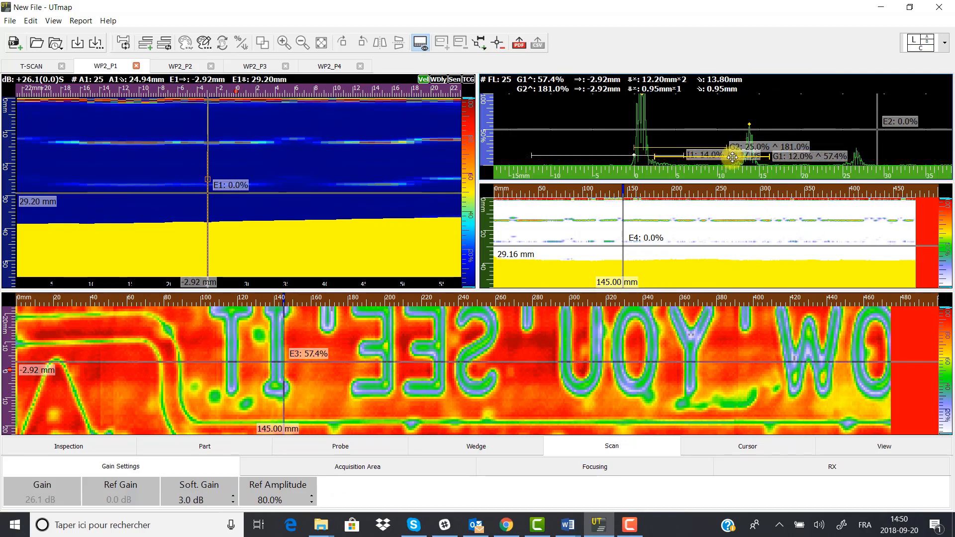
left_click_drag(698, 354, 886, 375)
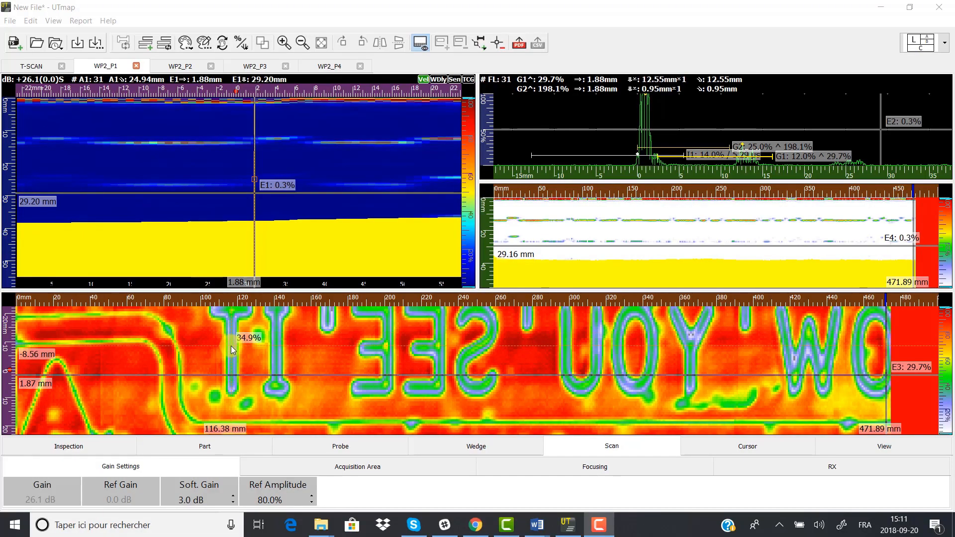
left_click(231, 345)
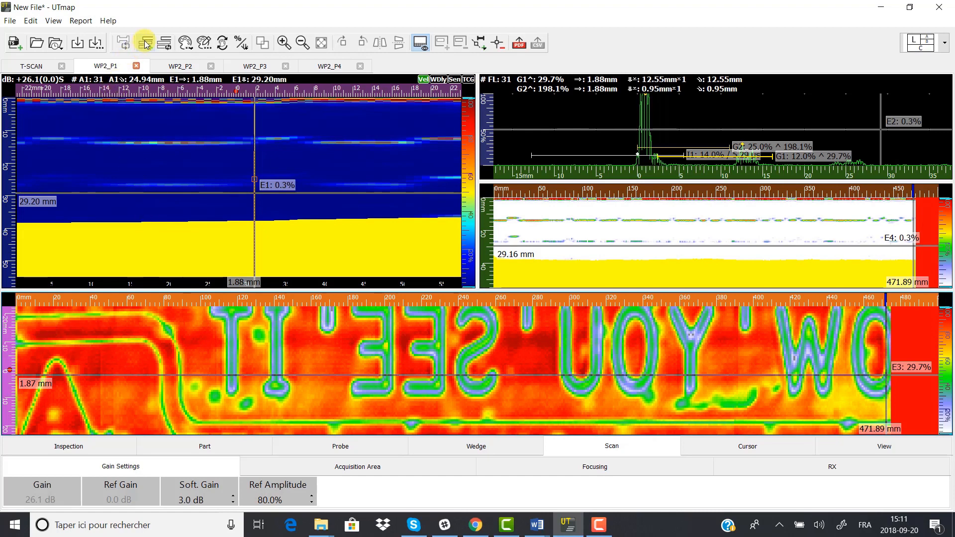
left_click(27, 65)
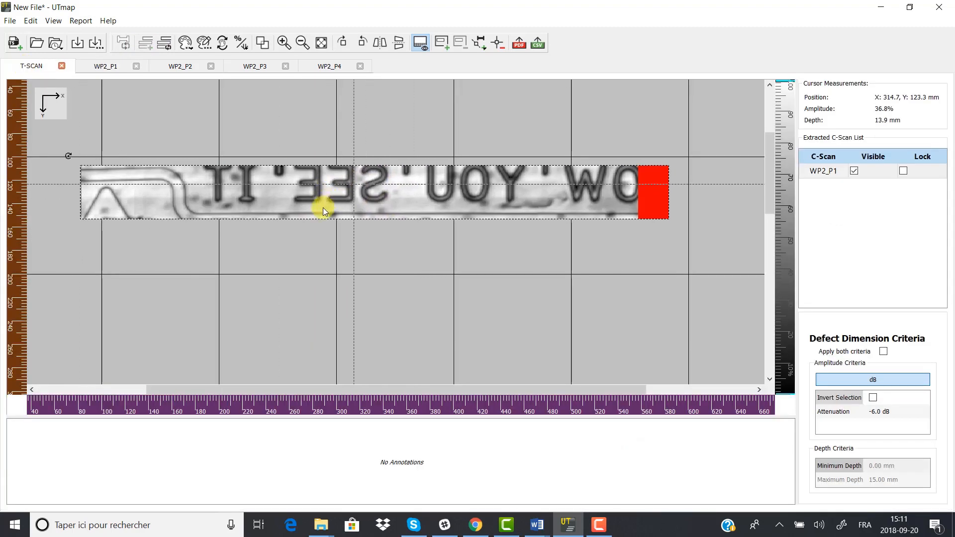
scroll(363, 224, "down", 5)
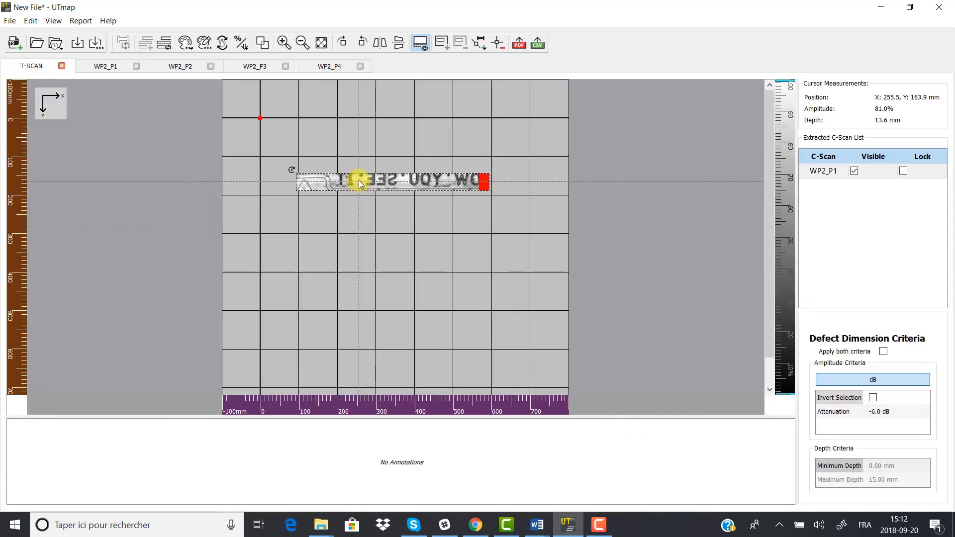
scroll(361, 184, "up", 5)
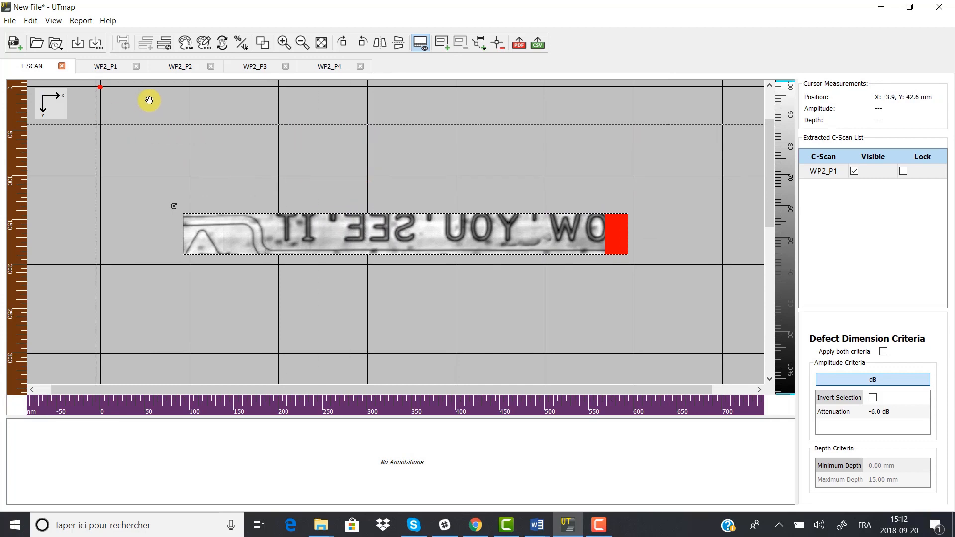
- In WP2_P2, shorten gate G1, shift it ahead of the back-wall echo and lower it to 1%
left_click(118, 70)
left_click(181, 69)
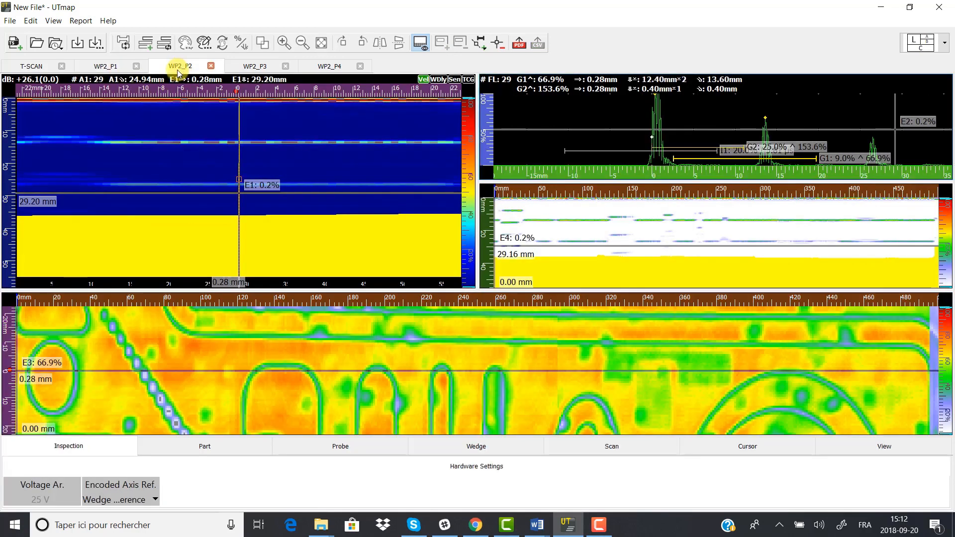
left_click_drag(768, 157, 736, 143)
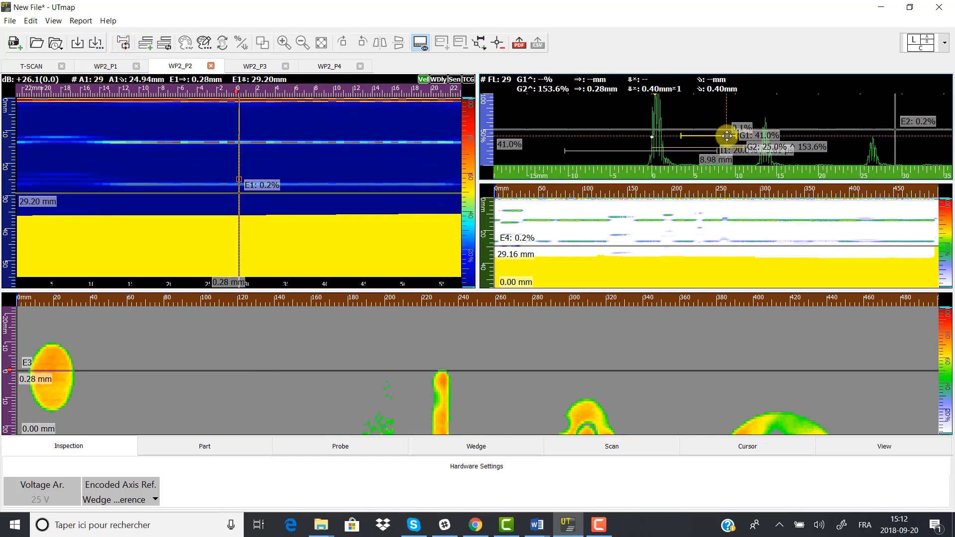
left_click_drag(725, 133, 737, 165)
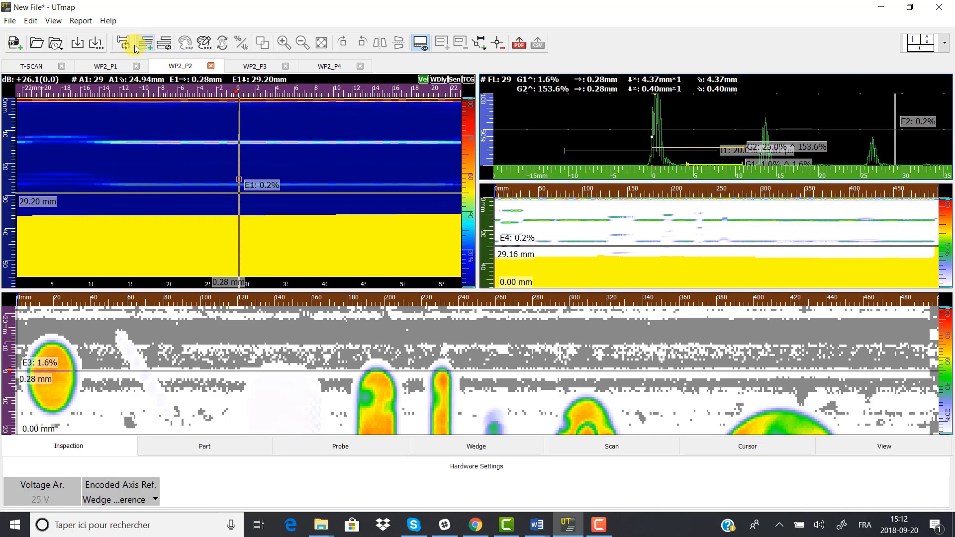
- Place the extracted WP2_P2 C-scan directly beneath the WP2_P1 strip in the T-SCAN map
left_click(31, 66)
mouse_move(484, 277)
left_mouse_down()
mouse_move(486, 316)
mouse_move(481, 273)
mouse_move(492, 275)
left_mouse_up()
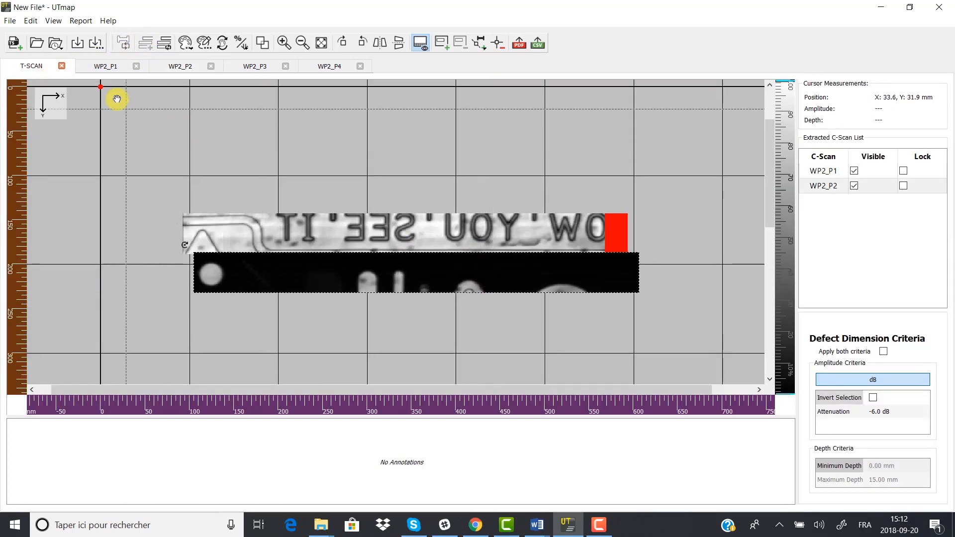
- Synchronize gate G1 of all open data files with WP2_P1 and extract all their C-scans into the T-SCAN map
left_click(109, 68)
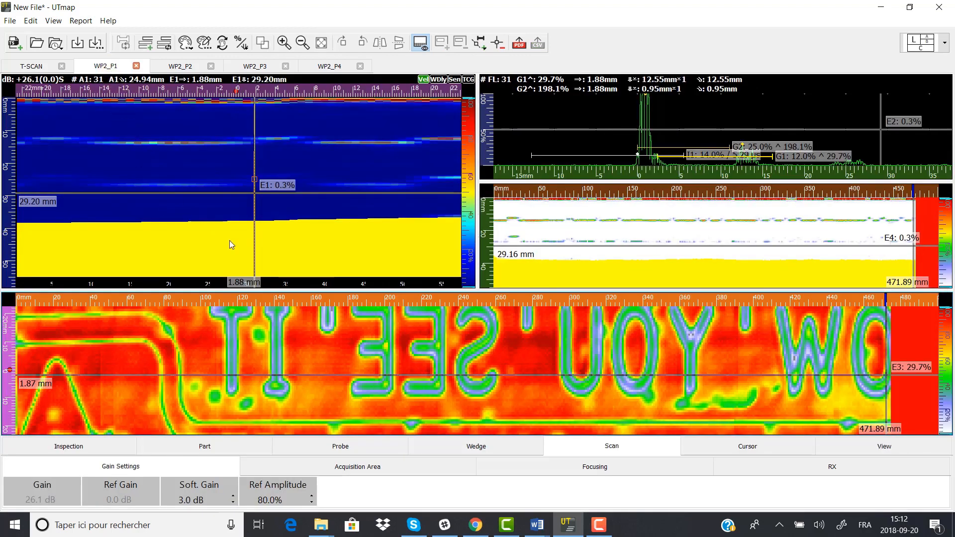
left_click(727, 159)
left_click_drag(727, 158, 715, 155)
left_click(124, 43)
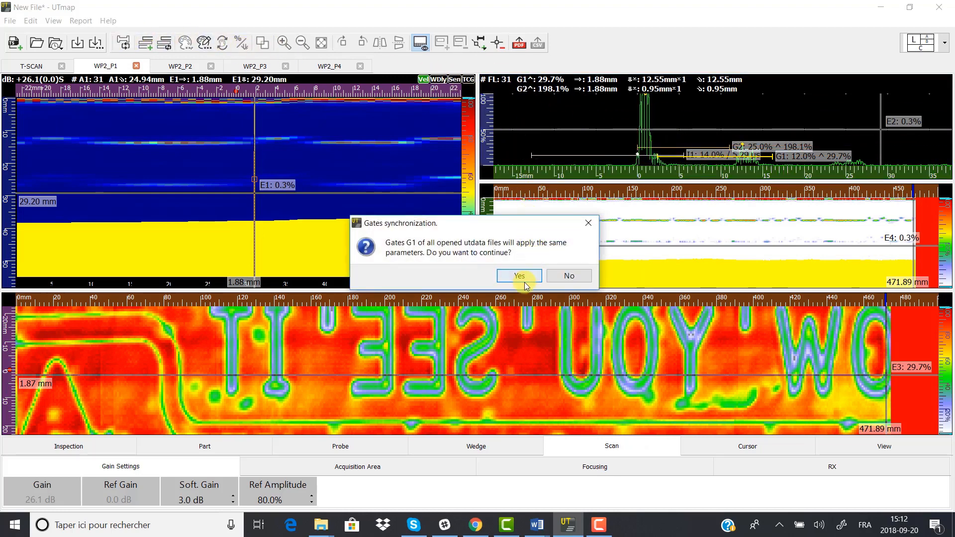
left_click(519, 276)
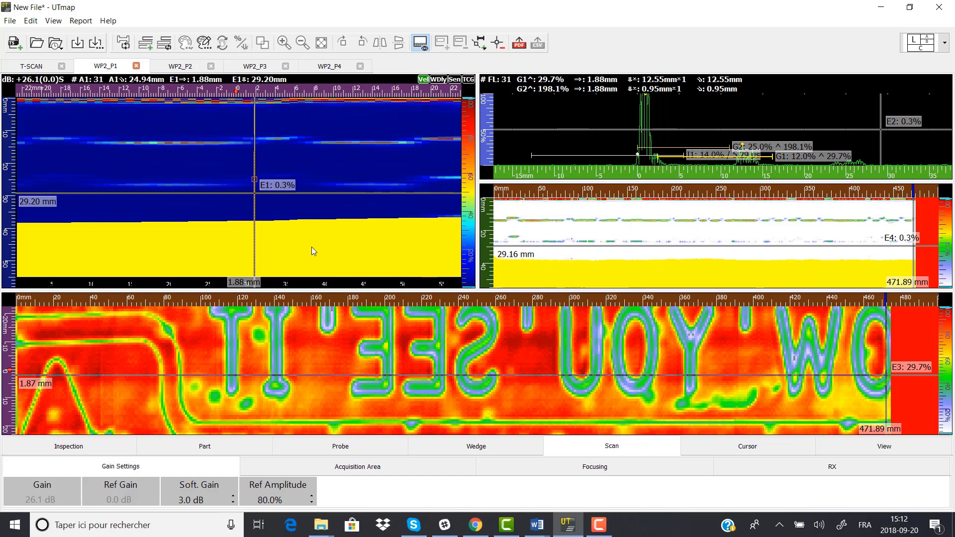
left_click(165, 44)
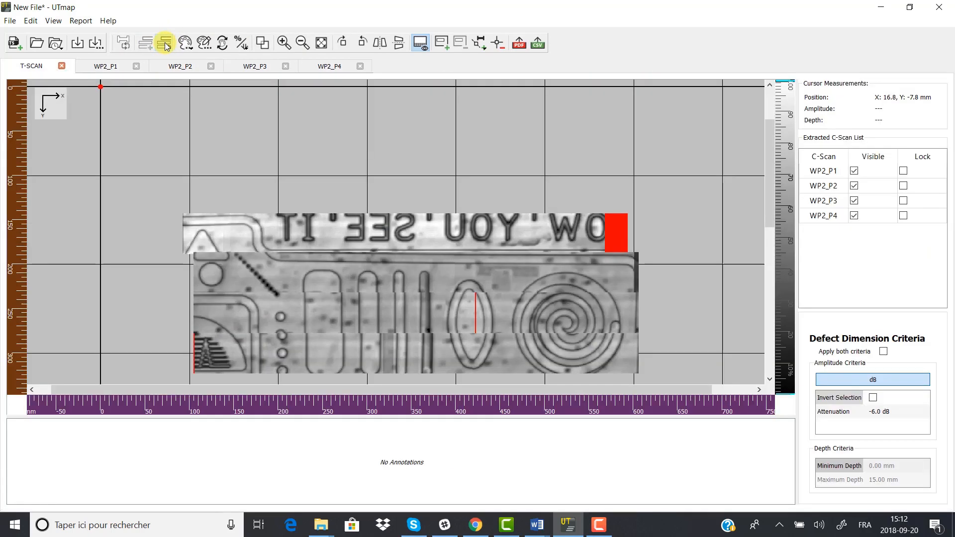
- Go from the WP2_P1 strip to its source file, set the software gain to 0 dB and re-extract its C-scan into T-SCAN
left_click(341, 274)
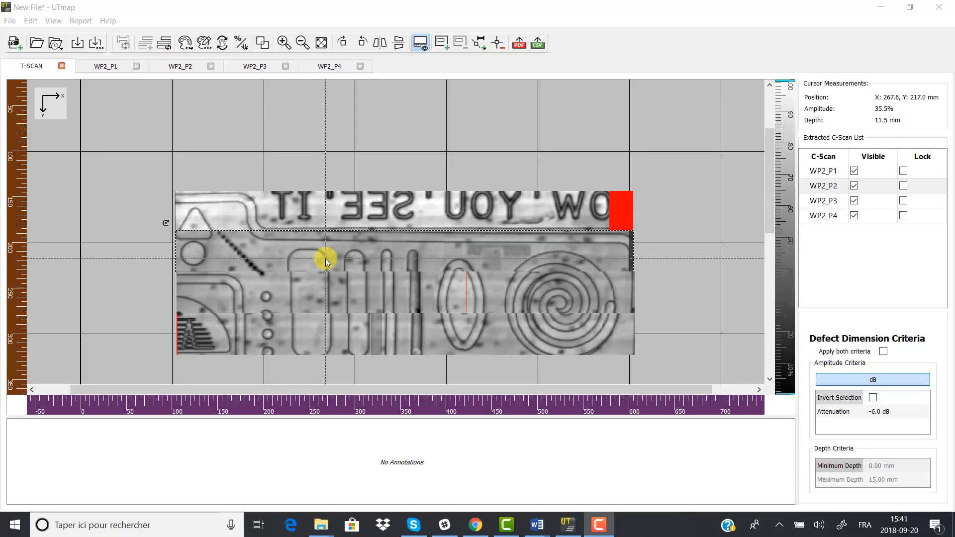
left_click(325, 214)
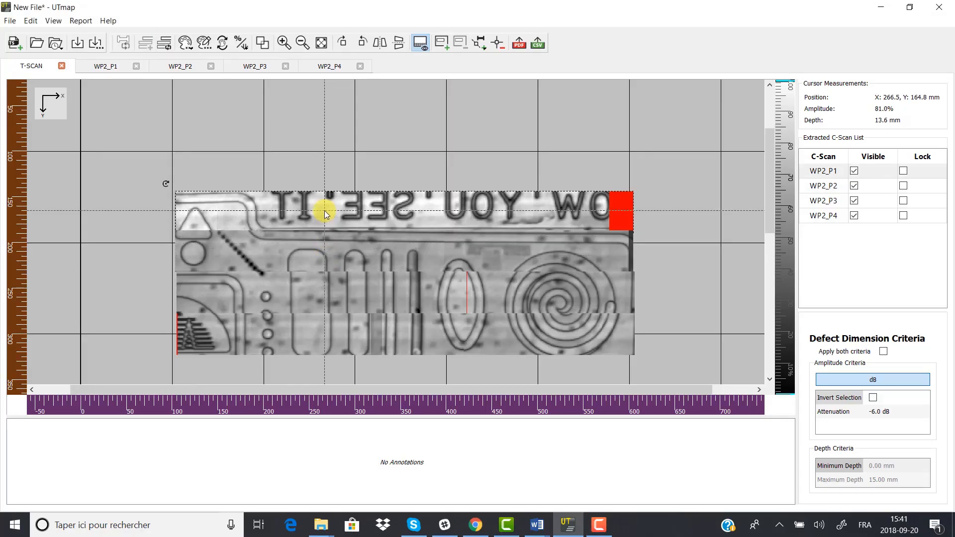
right_click(325, 214)
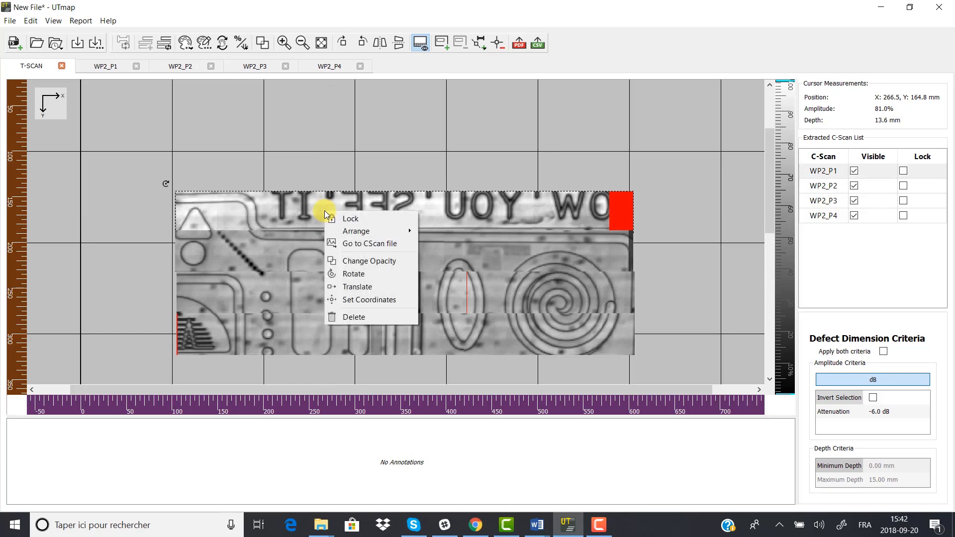
left_click(361, 243)
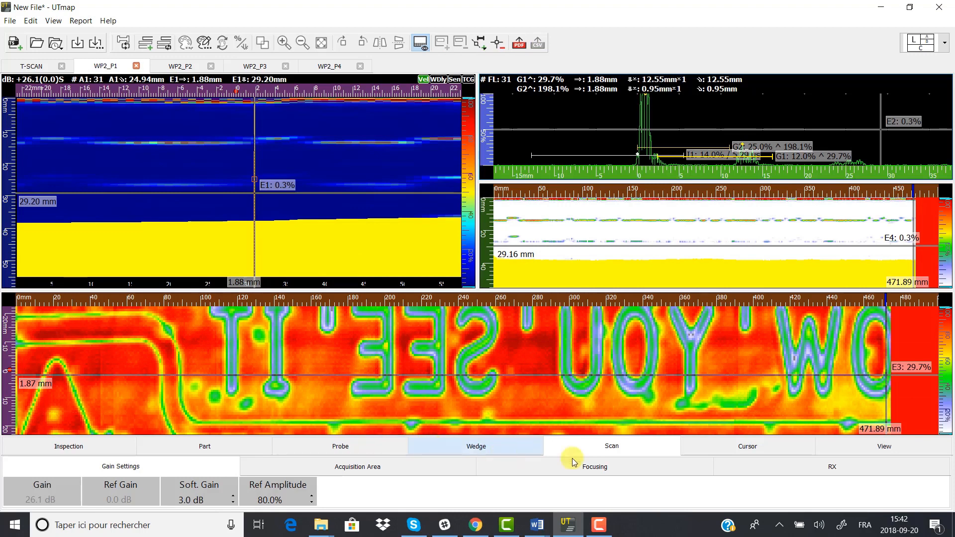
left_click(192, 499)
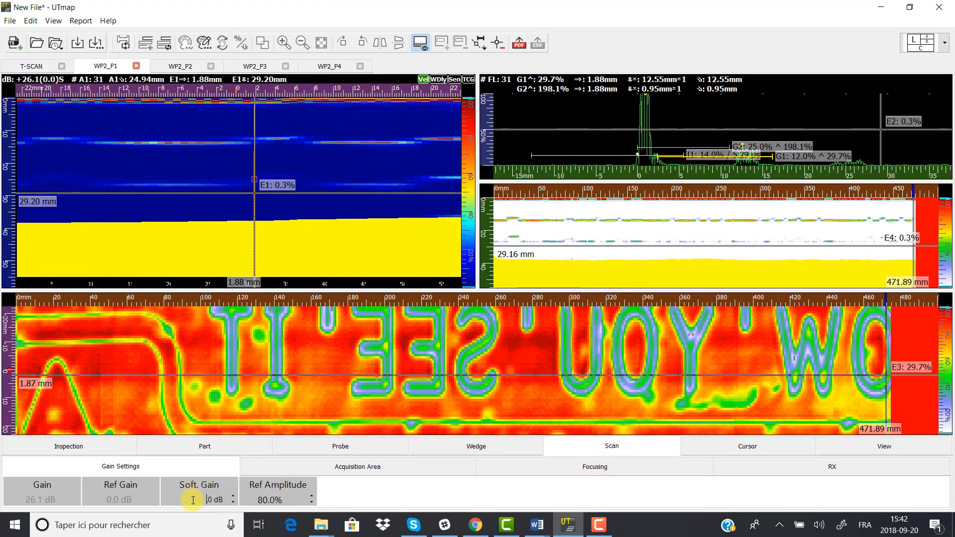
key("Return")
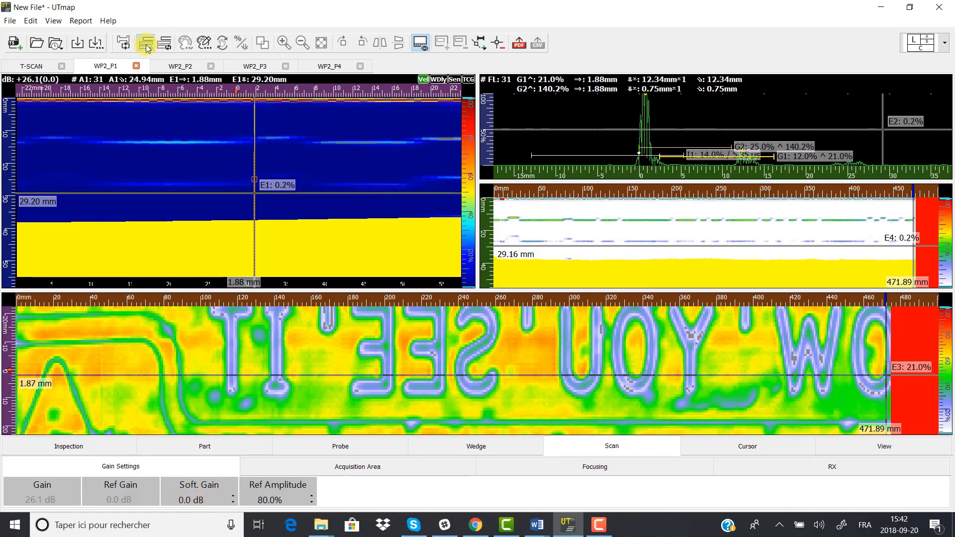
left_click(28, 67)
- Nudge the C-scan strips in the T-SCAN map so that the part's features line up across their seams
left_click(358, 213)
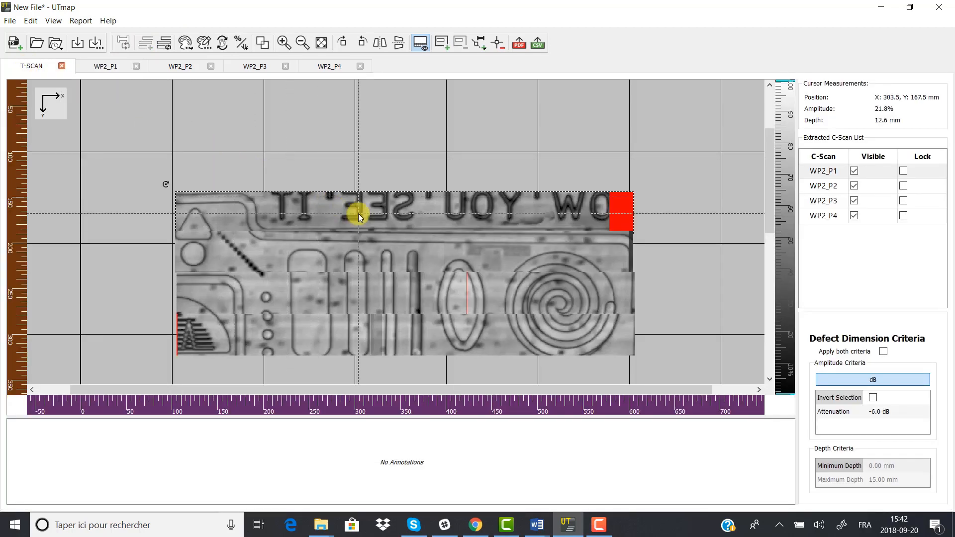
left_click_drag(358, 213, 356, 214)
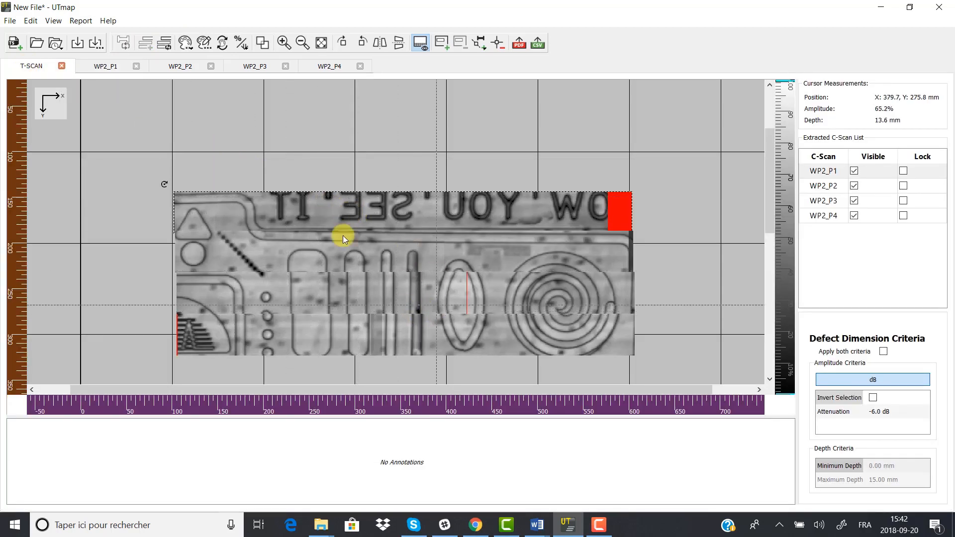
left_click_drag(315, 260, 291, 295)
left_click_drag(279, 336, 275, 332)
left_click(324, 136)
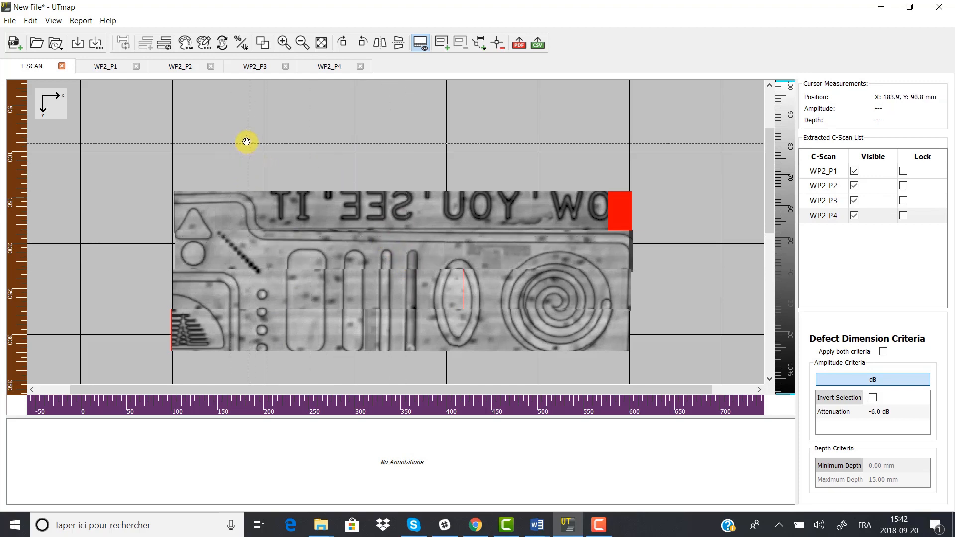
- Import the PNG picture Now You See It and place it above the assembled C-scans in the map
left_click(39, 45)
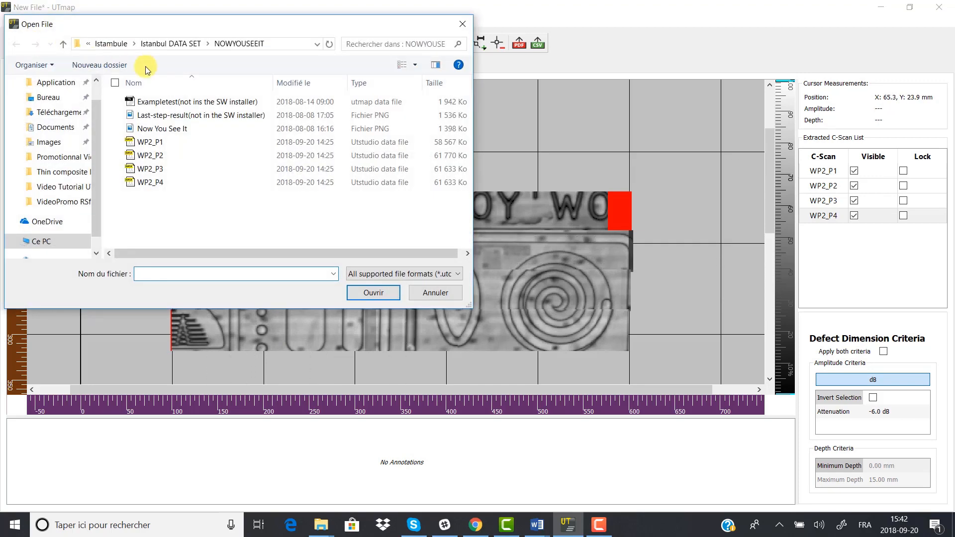
left_click(161, 133)
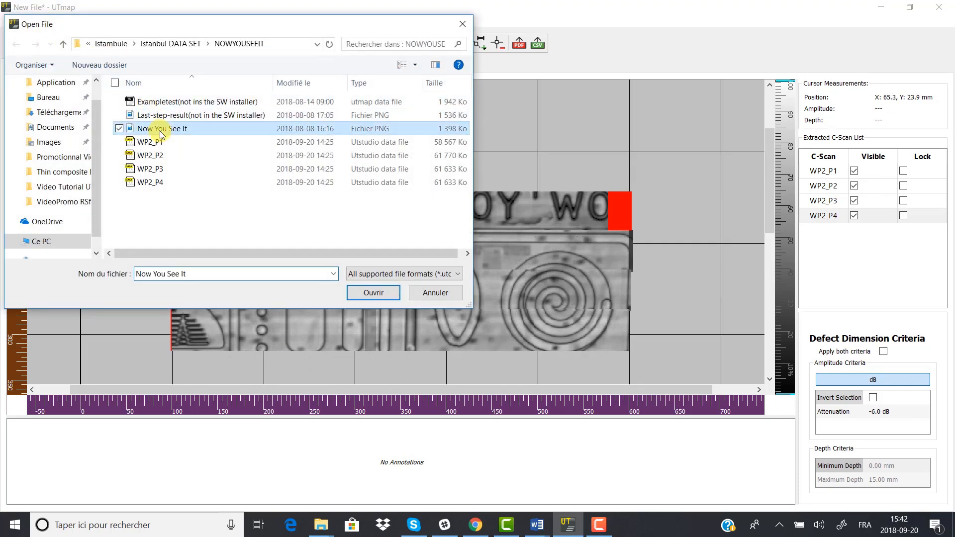
left_click(379, 294)
left_click_drag(160, 117, 382, 154)
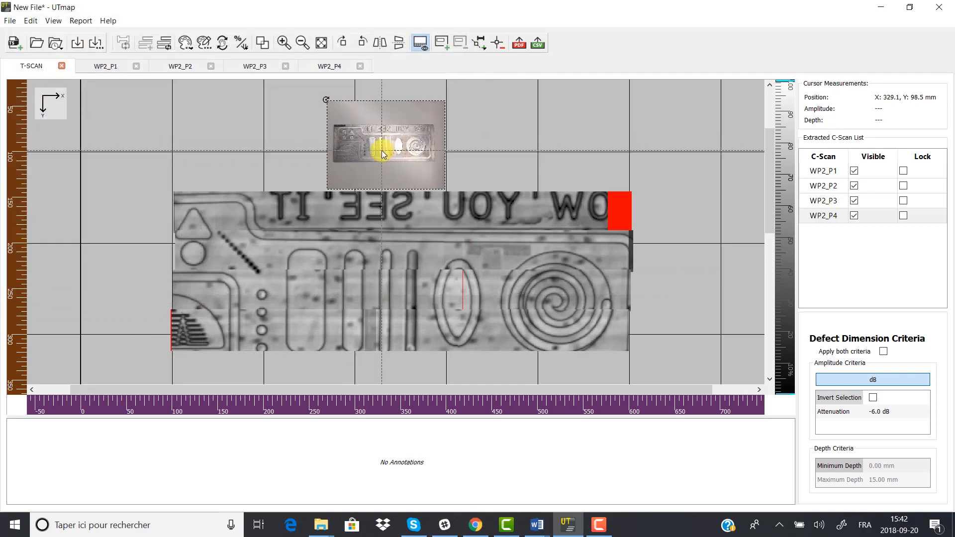
- Resize the imported part picture to a width of 740 mm with its aspect ratio maintained
right_click(382, 154)
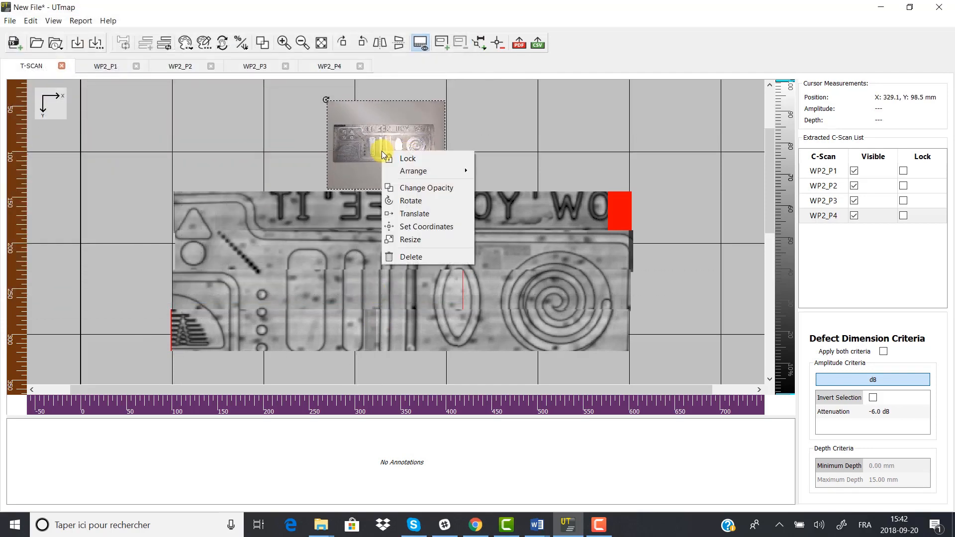
left_click(411, 240)
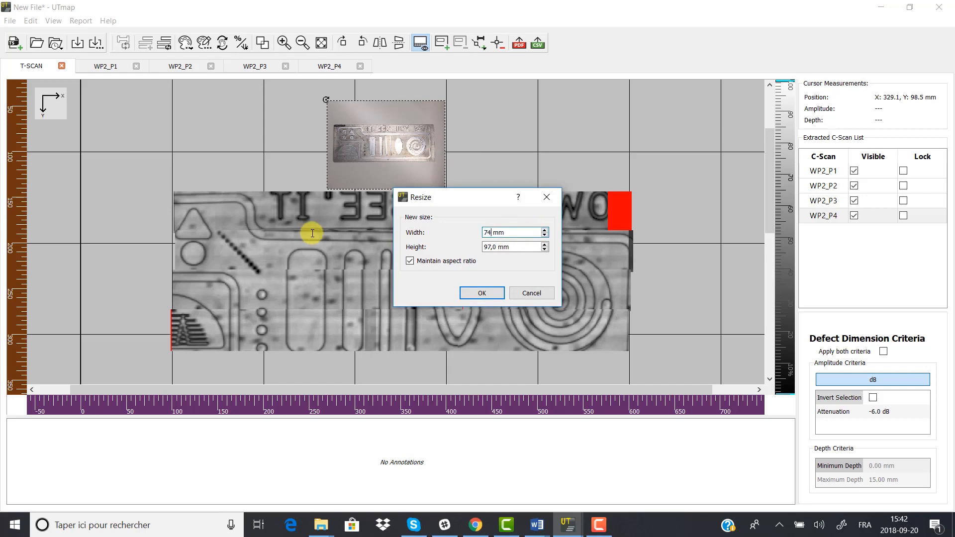
type("740")
key("Return")
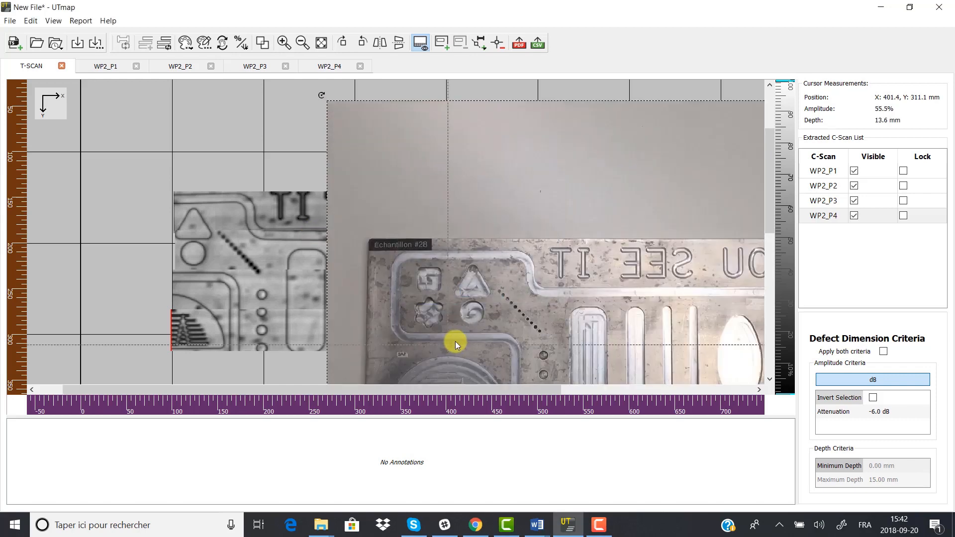
- Move the part picture over the assembled C-scans and send it to the back of the map
scroll(471, 281, "down", 3)
left_click_drag(470, 286, 324, 202)
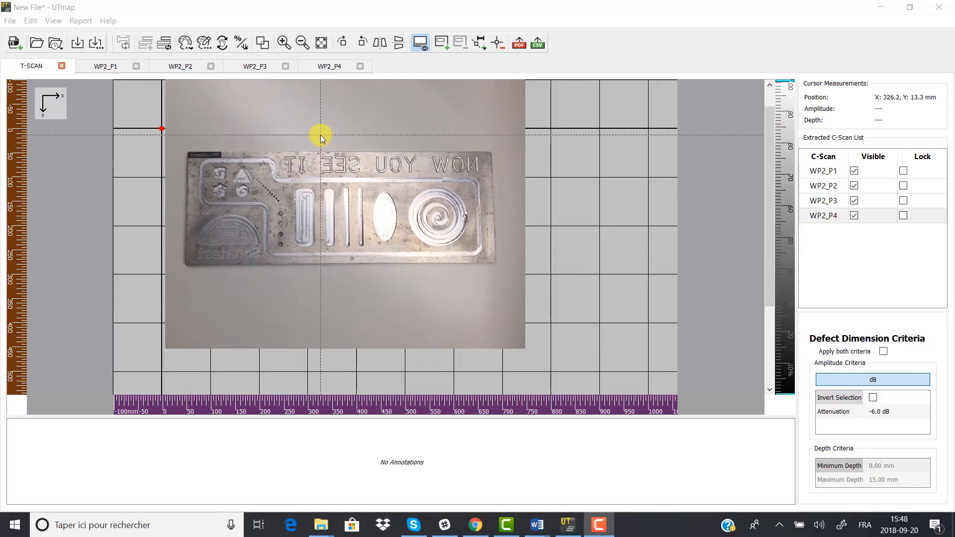
right_click(321, 135)
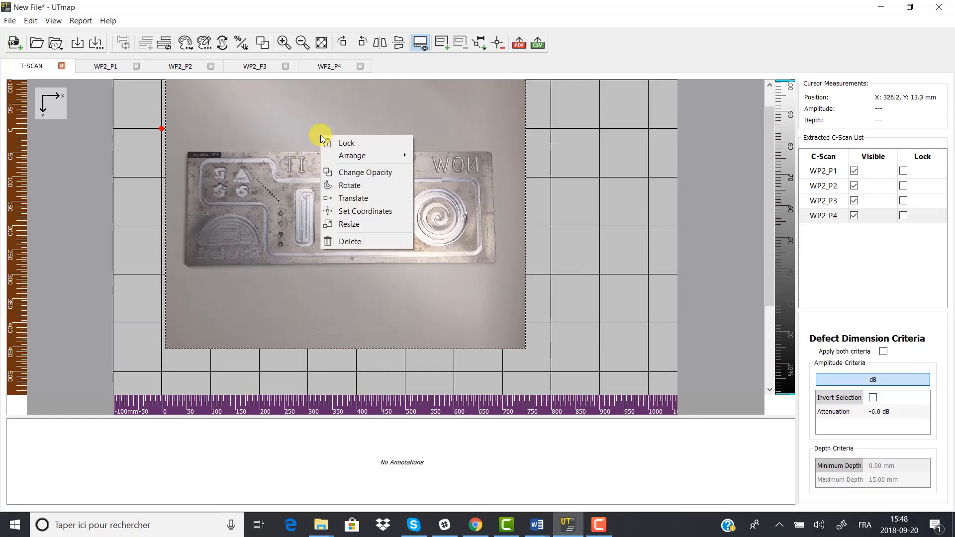
mouse_move(360, 157)
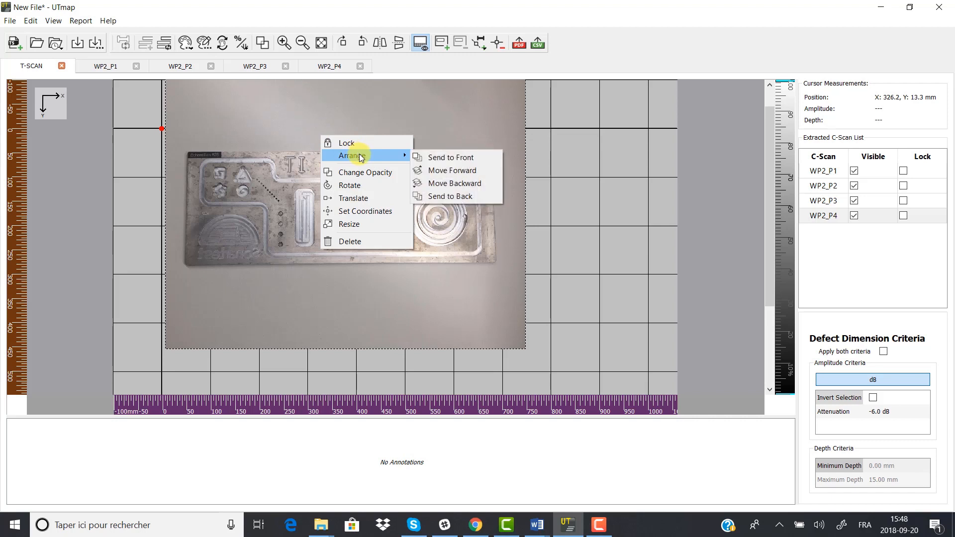
left_click(438, 196)
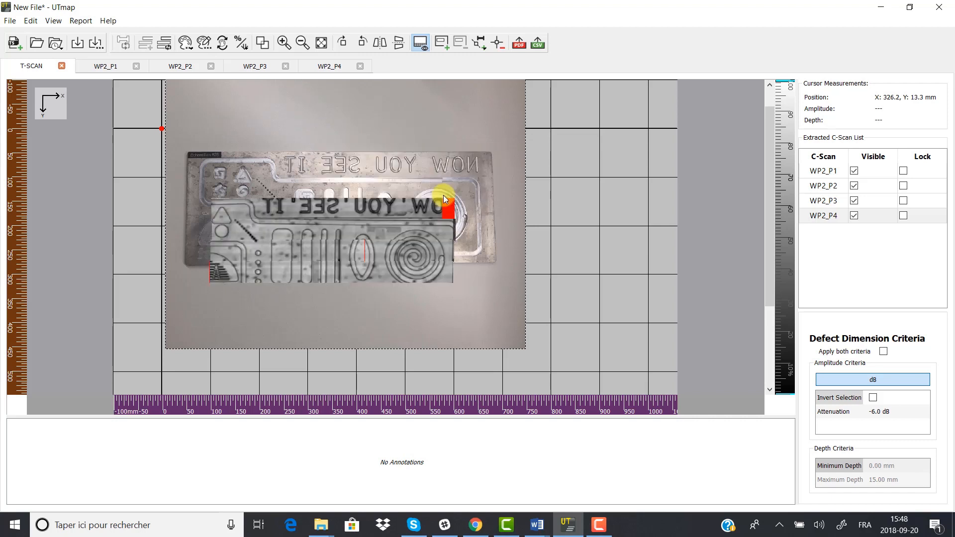
- Move the WP2_P1, WP2_P2, WP2_P3 and WP2_P4 strips one by one onto the matching features of the part picture
left_click_drag(385, 208, 399, 204)
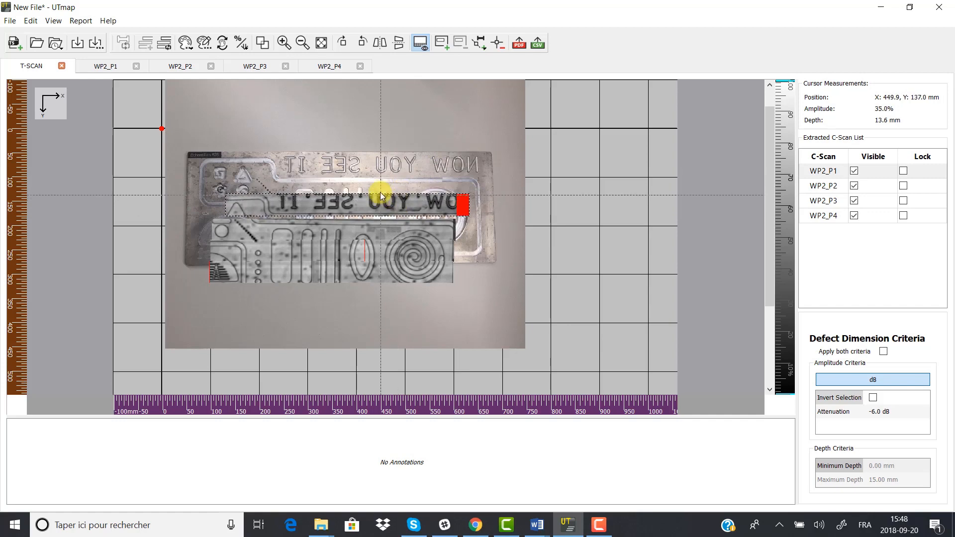
scroll(382, 195, "up", 5)
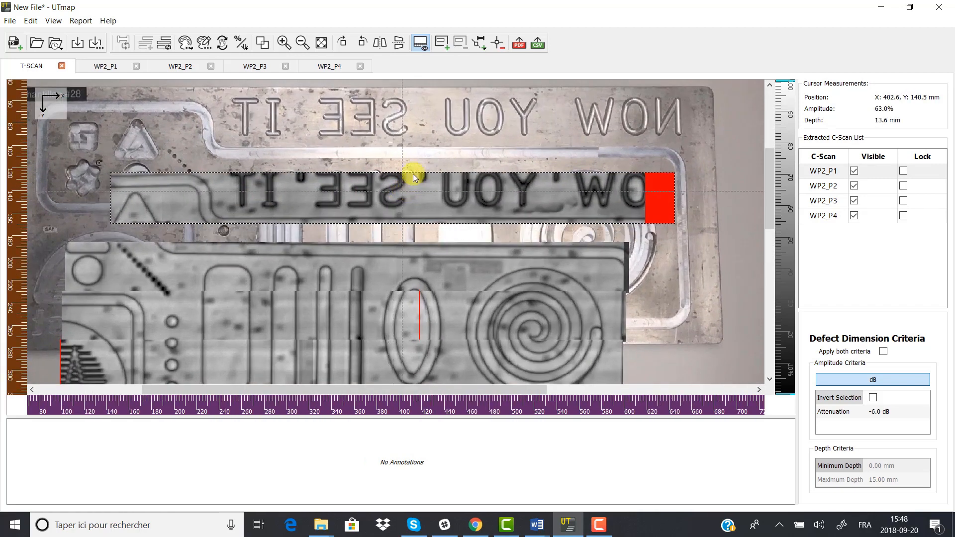
left_click_drag(412, 175, 405, 121)
left_click_drag(395, 267, 447, 175)
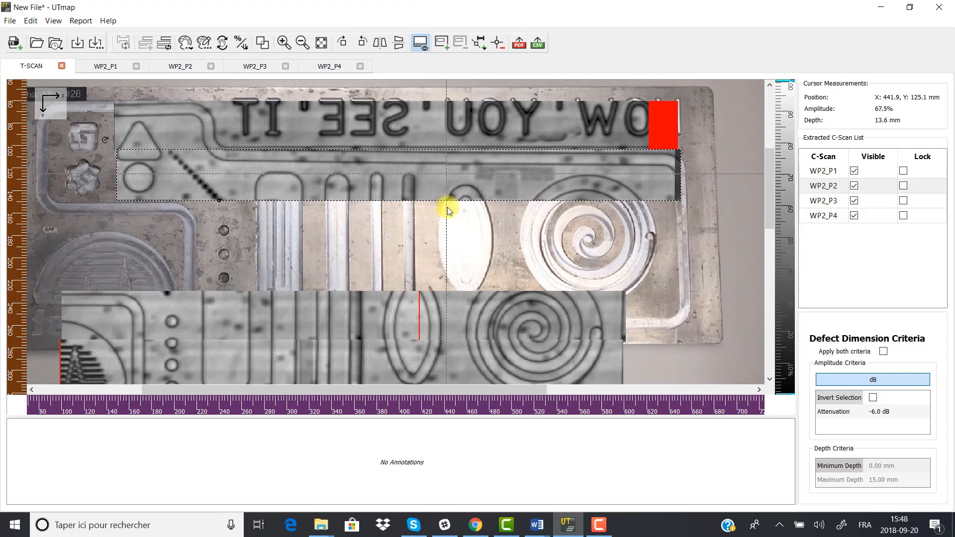
left_click_drag(463, 303, 516, 219)
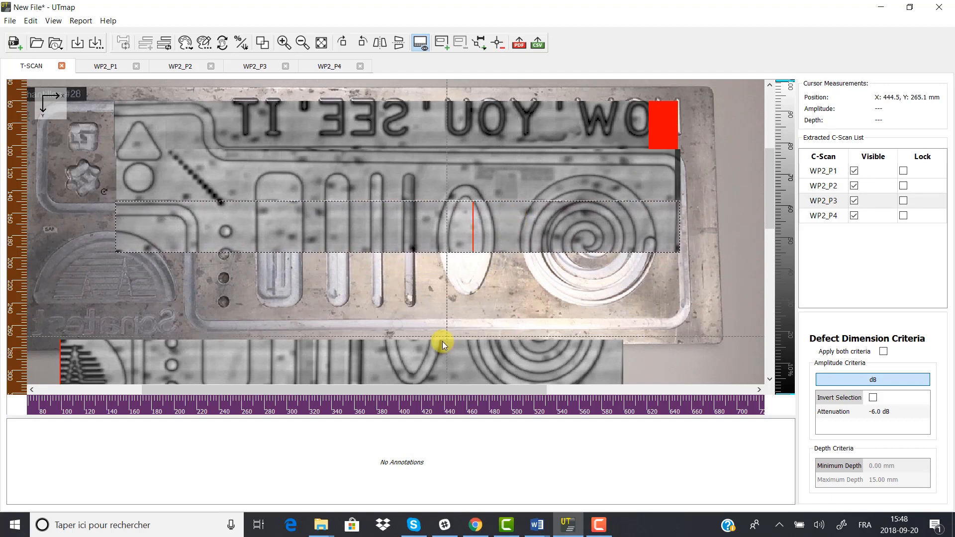
left_click_drag(453, 350, 492, 268)
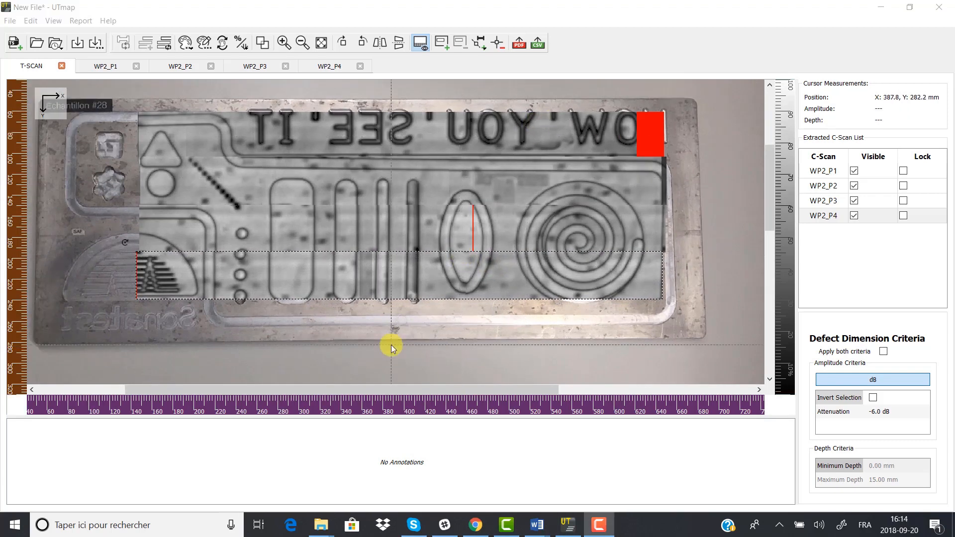
- Switch the T-SCAN map display to Depth Mode
left_click(186, 44)
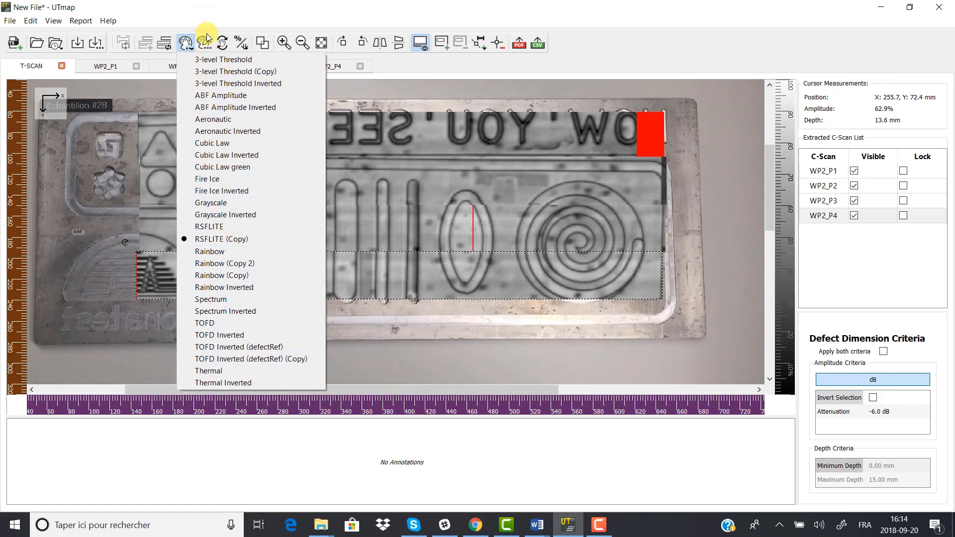
left_click(219, 16)
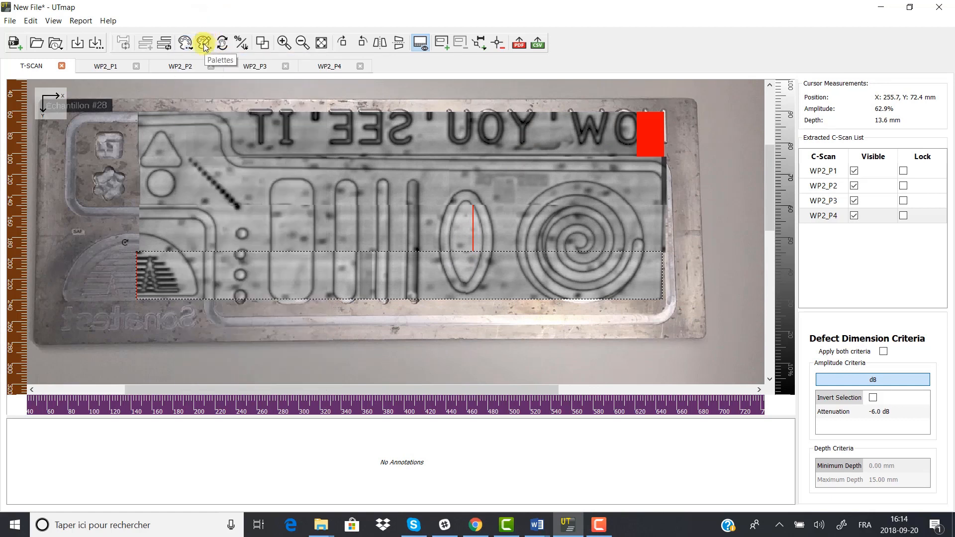
left_click(244, 43)
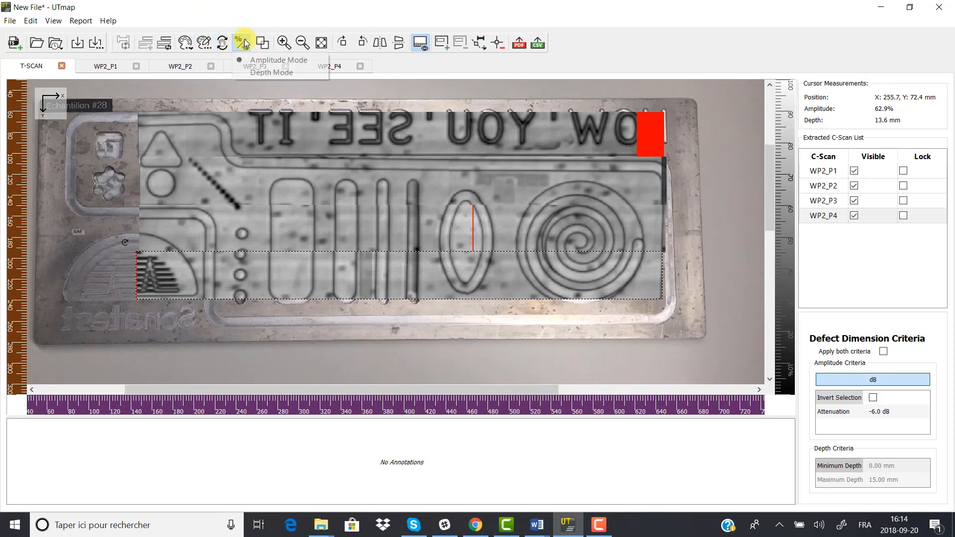
left_click(254, 72)
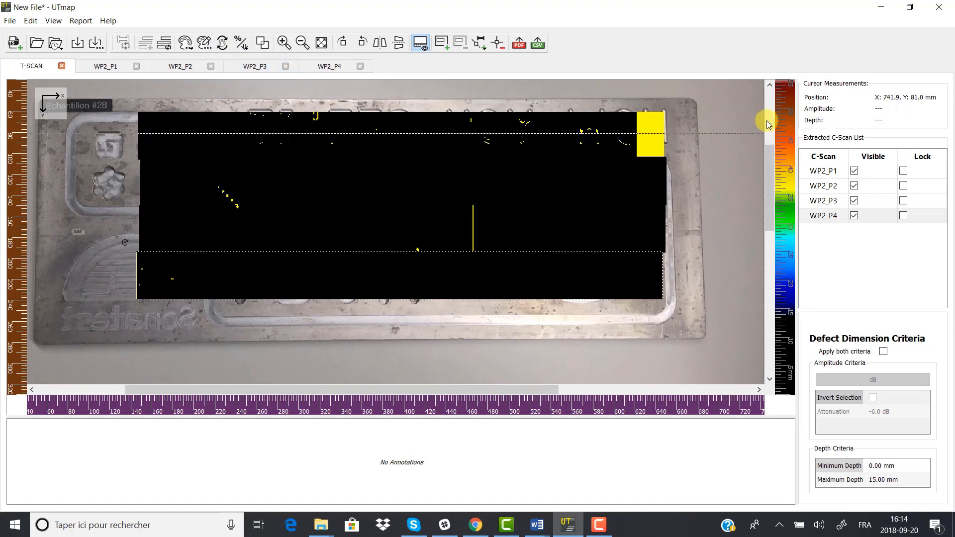
- Narrow the depth colour scale to the shallow range so the engraved features stand out in distinct colours
left_click_drag(784, 101, 779, 308)
left_click_drag(785, 399, 783, 369)
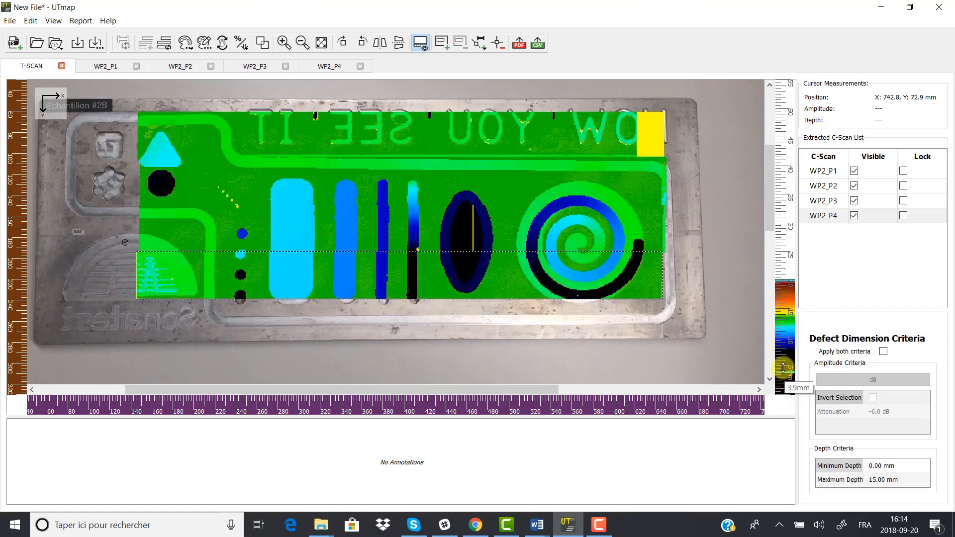
left_click_drag(789, 324, 790, 343)
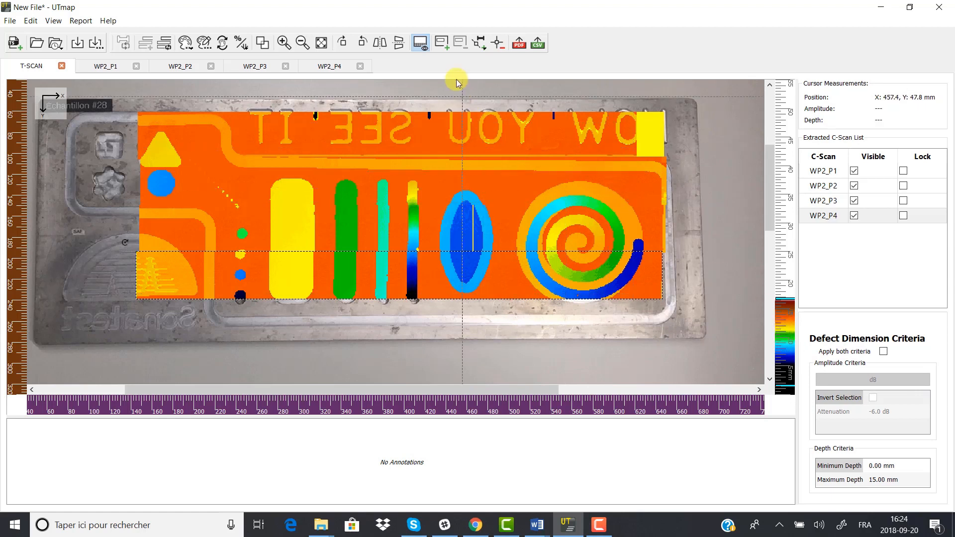
- Add an annotation box of about 136 by 121 mm around the spiral in the map
left_click(441, 44)
left_click_drag(394, 184, 595, 206)
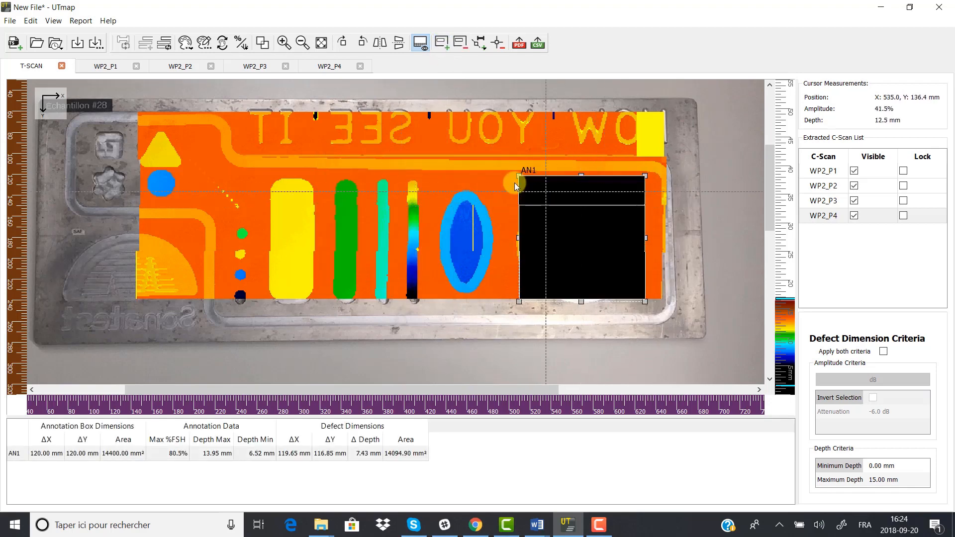
left_click_drag(520, 176, 511, 175)
left_click_drag(645, 176, 653, 175)
left_click_drag(615, 213, 615, 218)
- Set the defect depth criteria to a minimum depth of 5 mm and a maximum depth of 11 mm
double_click(883, 480)
double_click(875, 466)
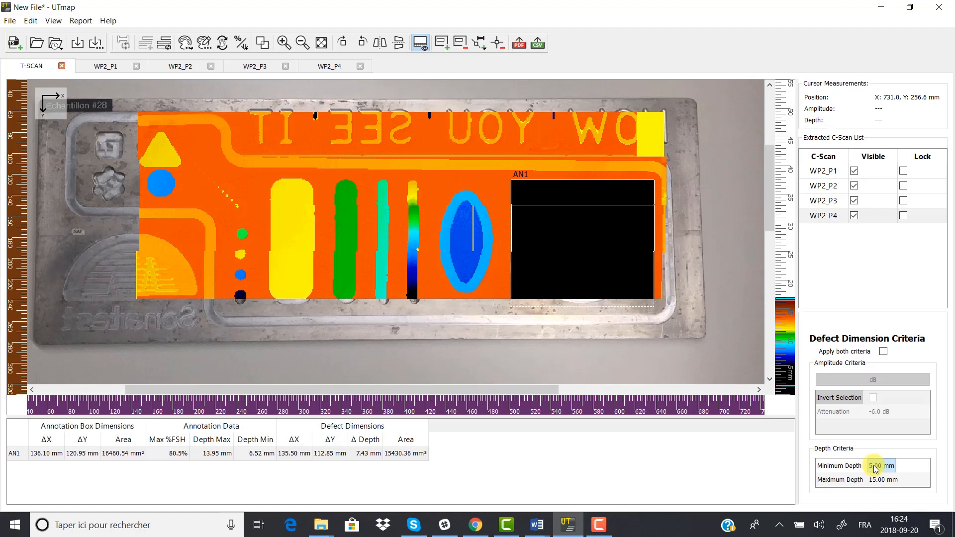
double_click(881, 480)
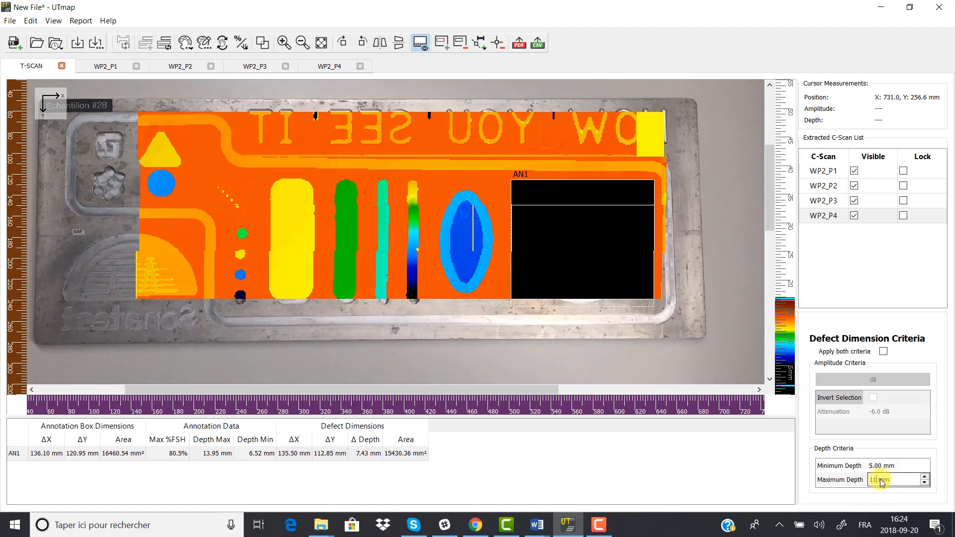
key("Return")
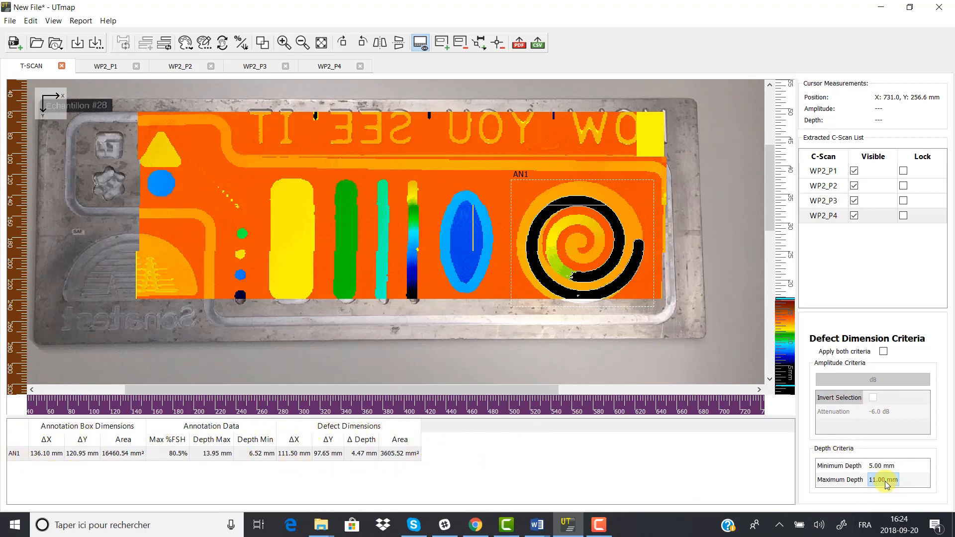
- Readjust the defect depth criteria to a minimum of 5 mm and a maximum of 13 mm
left_click(876, 468)
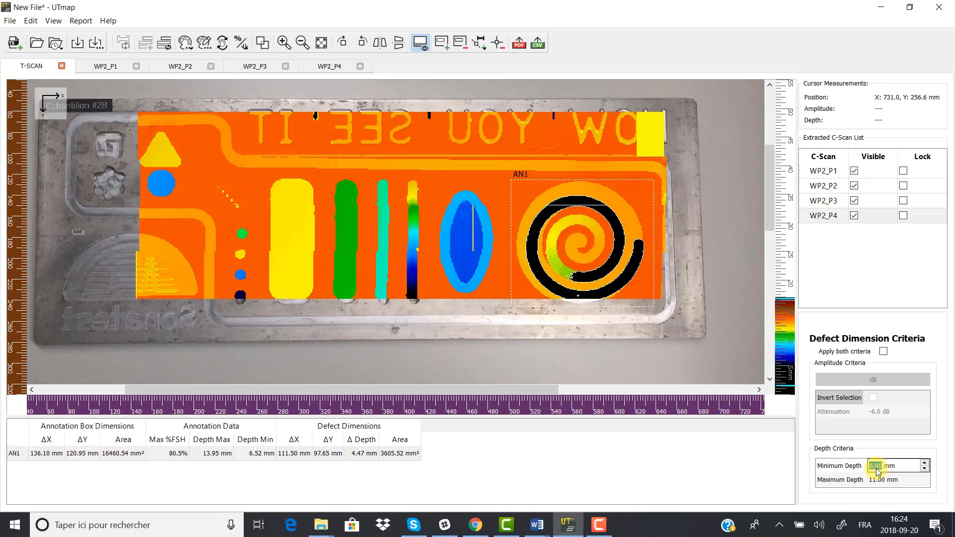
scroll(876, 470, "up", 3)
scroll(876, 470, "up", 2)
scroll(876, 470, "down", 3)
scroll(876, 470, "down", 2)
key("Return")
double_click(878, 479)
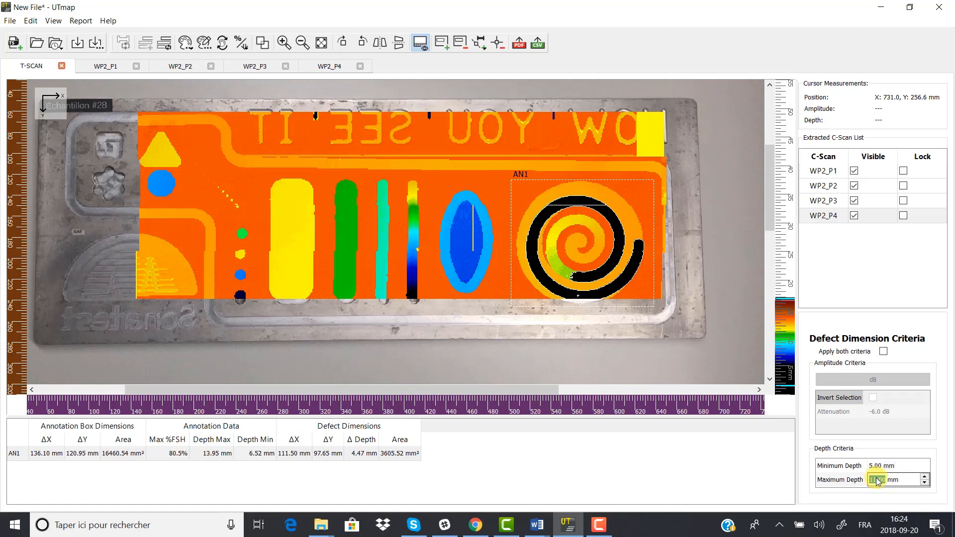
scroll(876, 479, "up", 2)
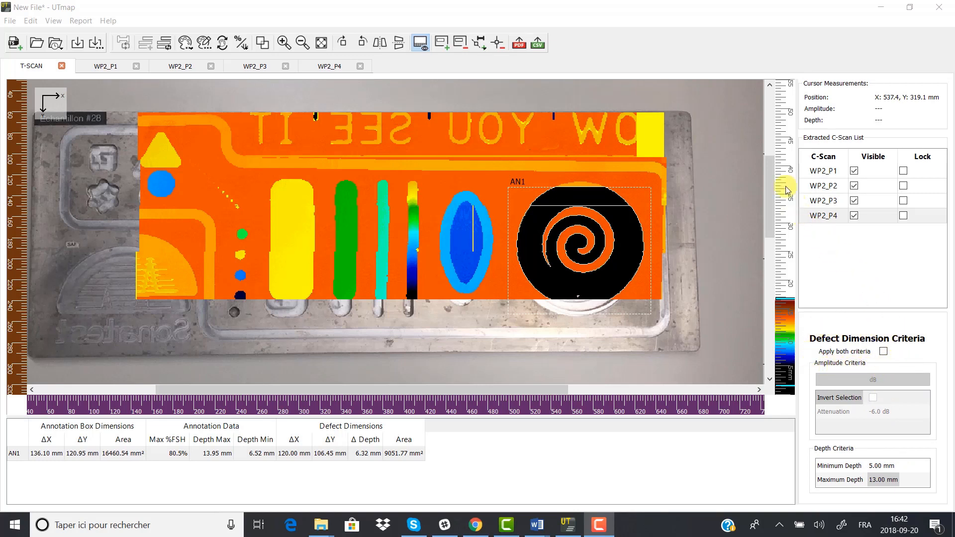
- Export only the specific annotation AN1 to a CSV file named _AN1 in the NOWYOUSEEIT folder
left_click(538, 44)
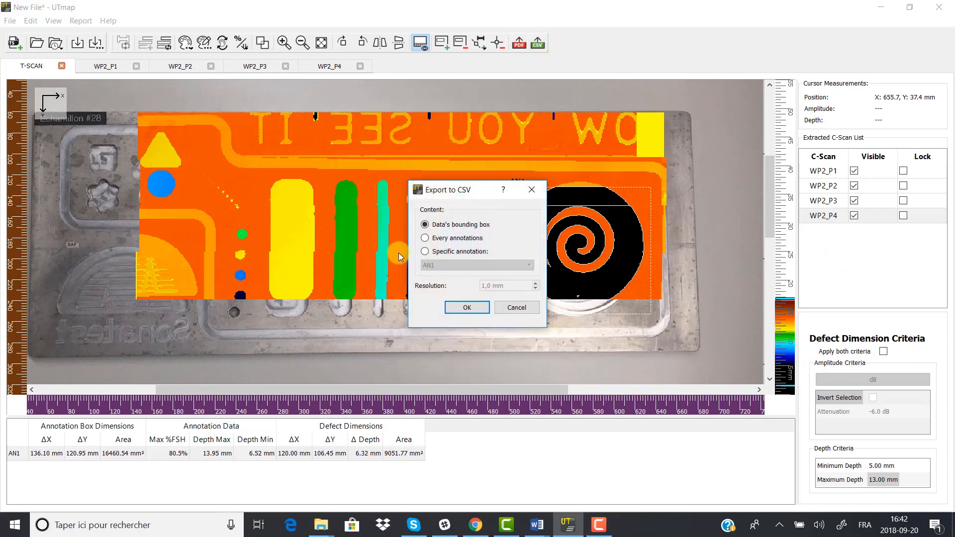
left_click(425, 252)
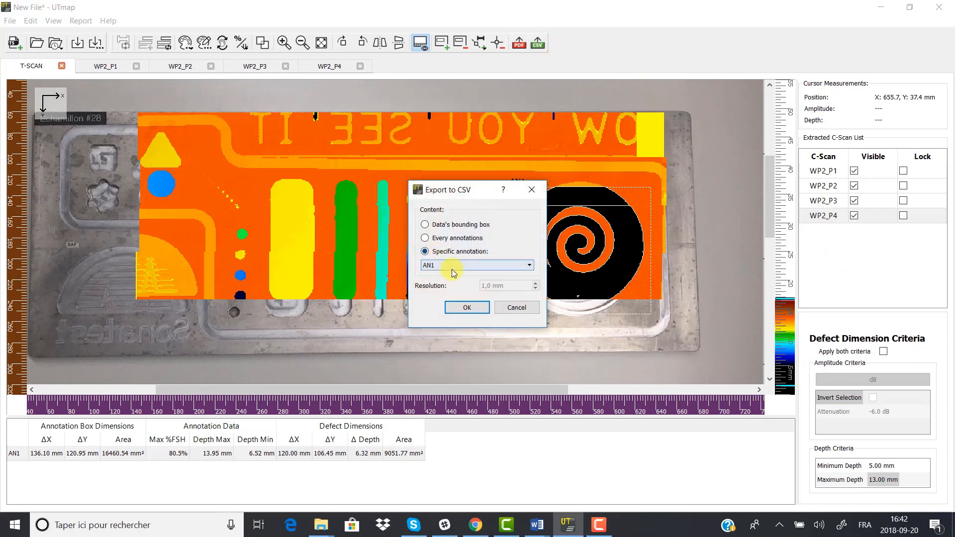
left_click(466, 307)
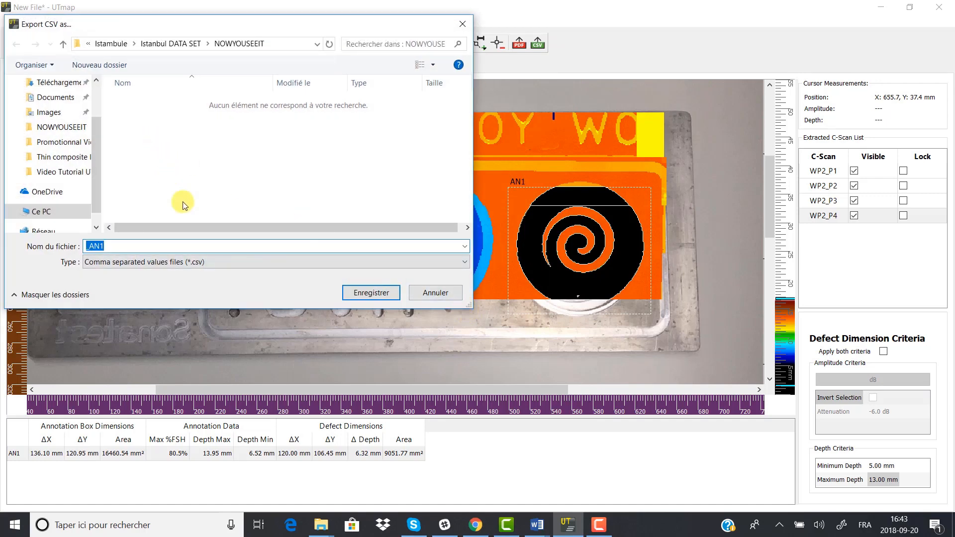
left_click(364, 295)
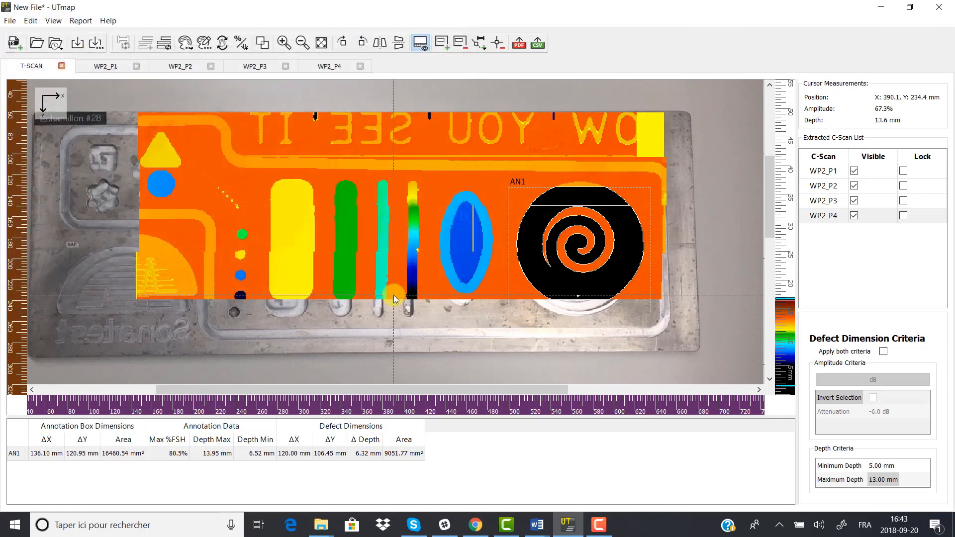
- Create an Expanded PDF report of the map and save it as New File in the NOWYOUSEEIT folder
left_click(520, 44)
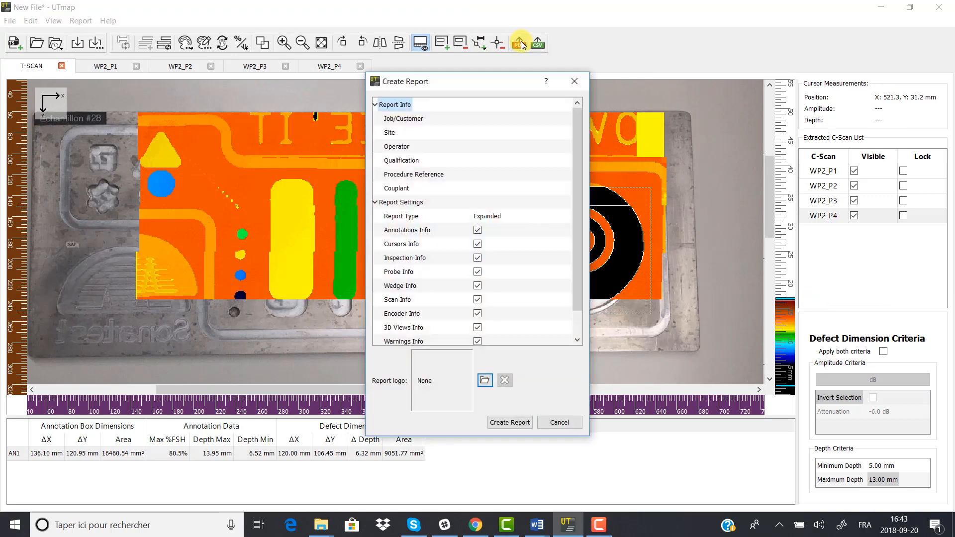
left_click(514, 422)
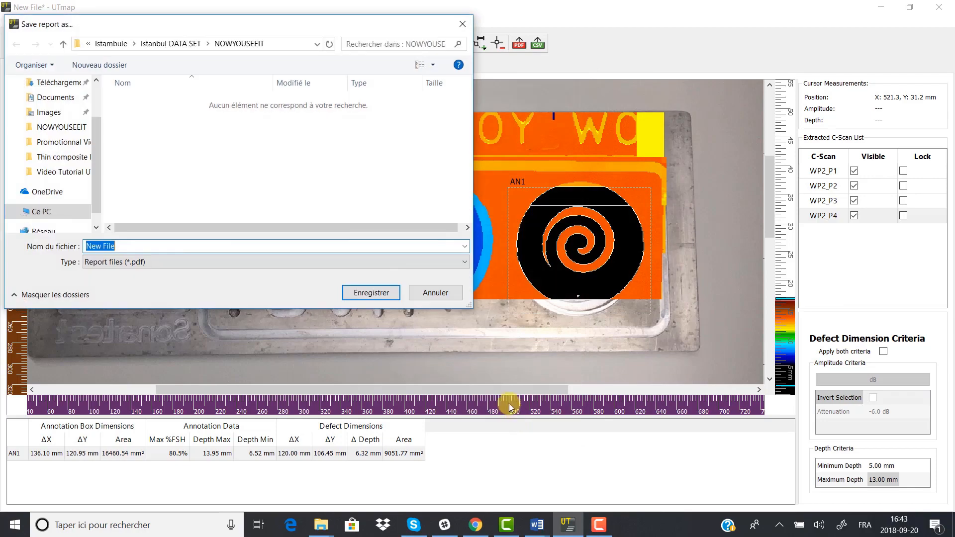
left_click(367, 291)
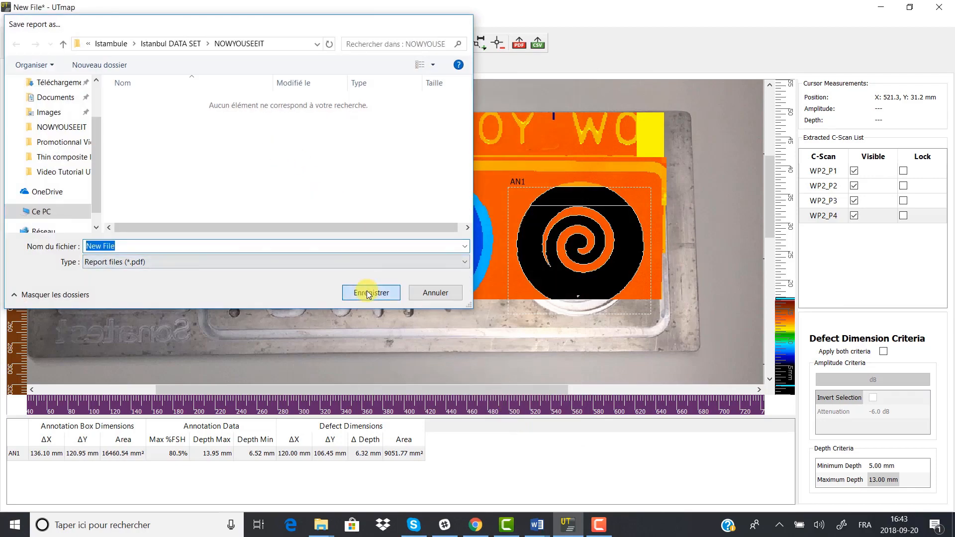